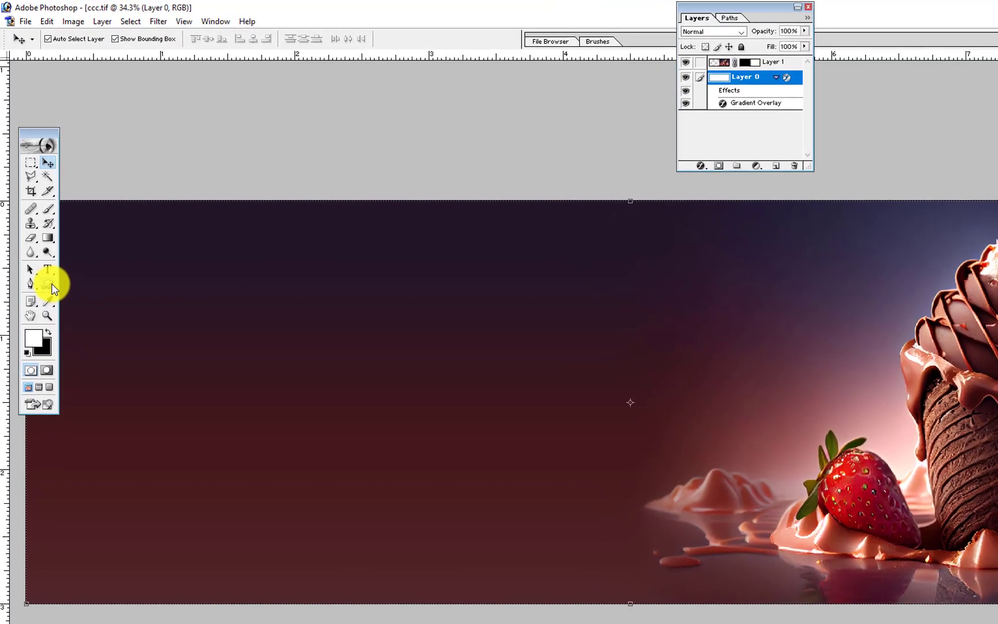
Step: Draw a white rounded downward triangle shape on the banner's left and rasterize its layer
left_click(40, 233)
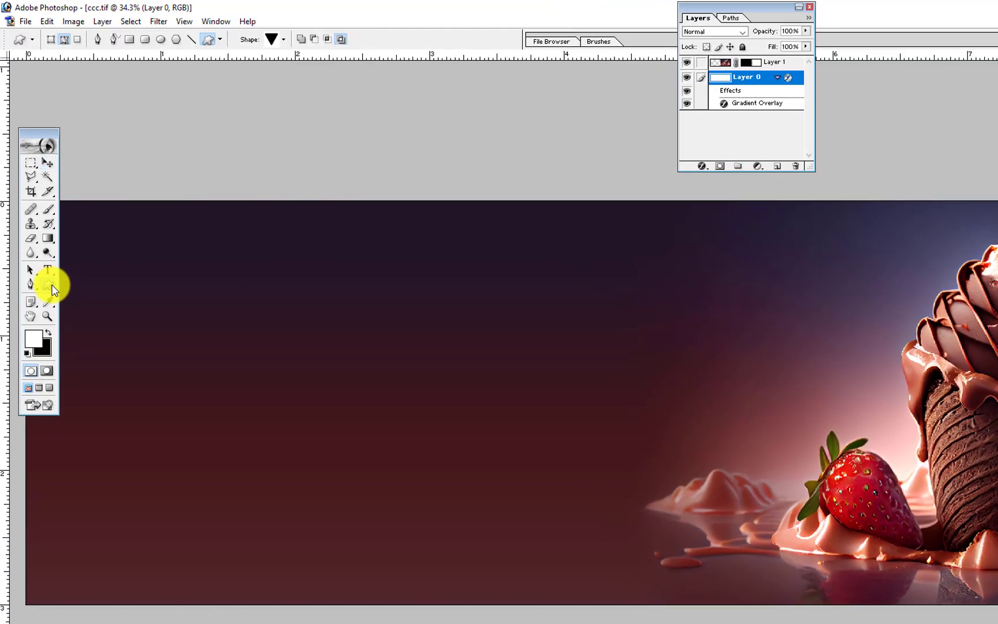
left_click(275, 46)
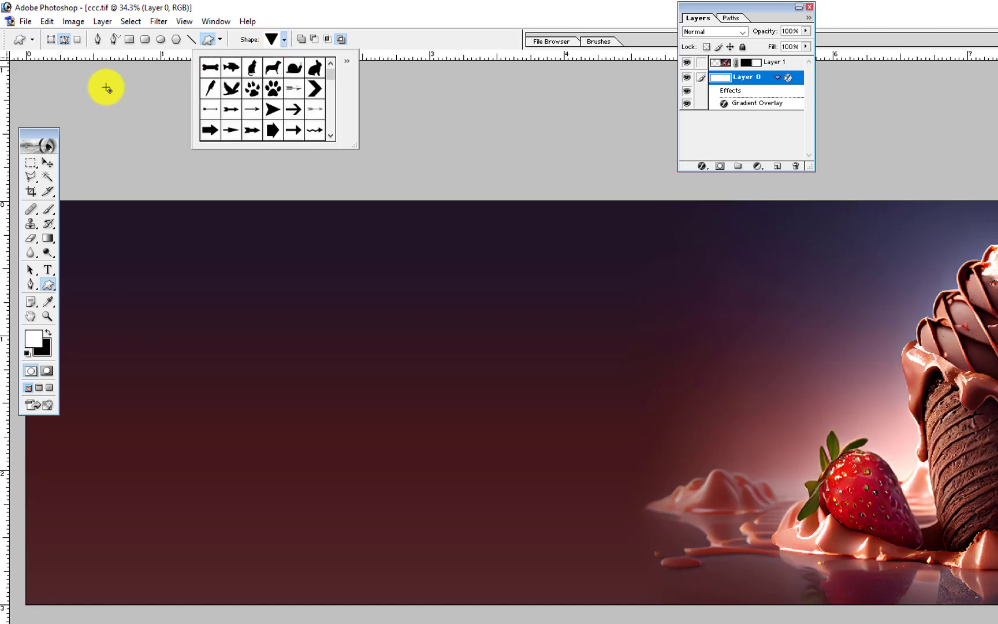
left_click(51, 46)
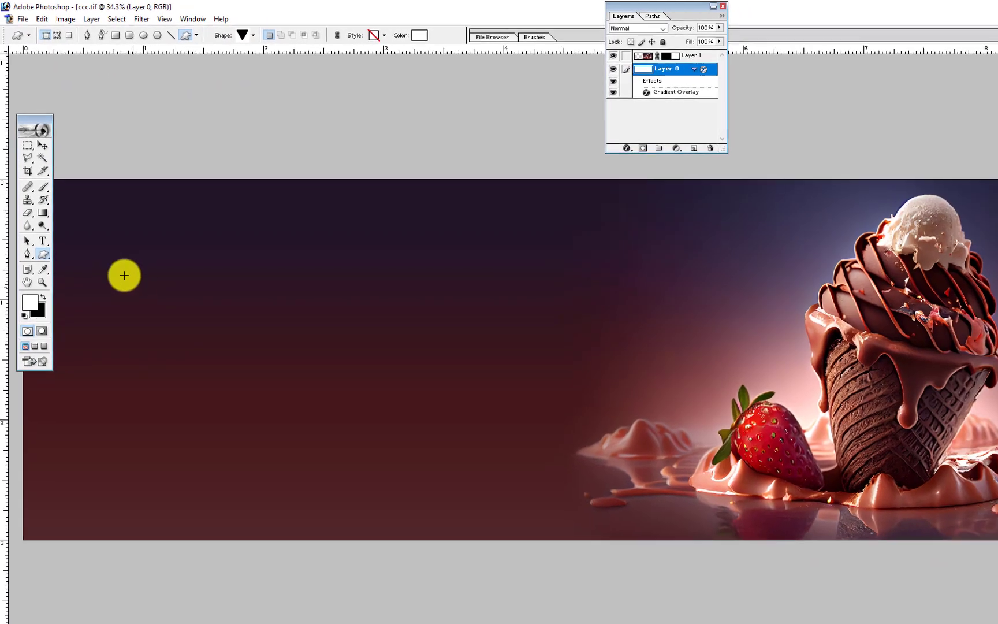
mouse_move(112, 258)
left_mouse_down()
mouse_move(438, 472)
mouse_move(480, 511)
left_mouse_up()
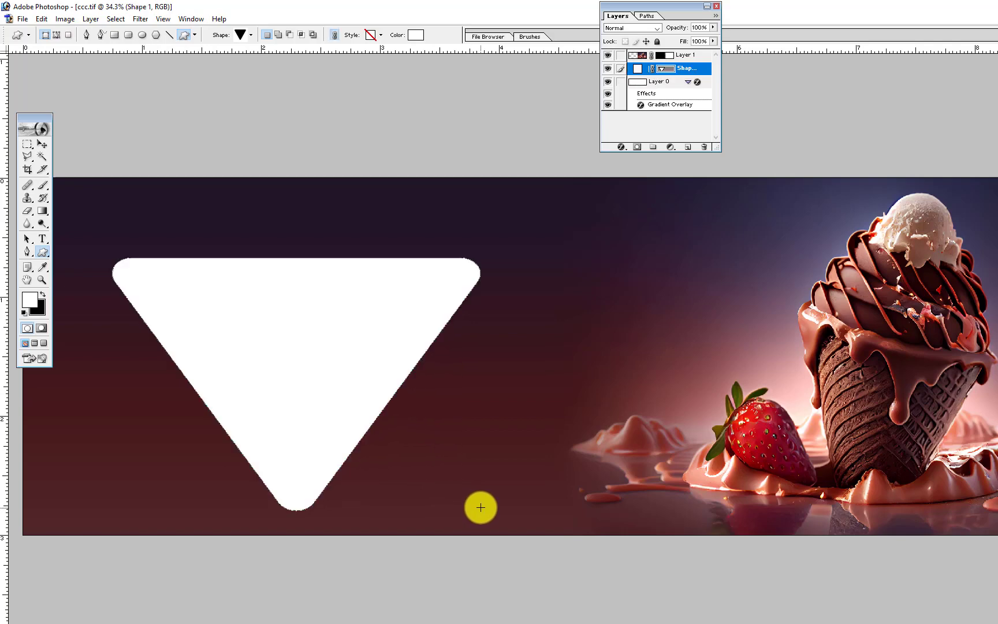
left_click(42, 144)
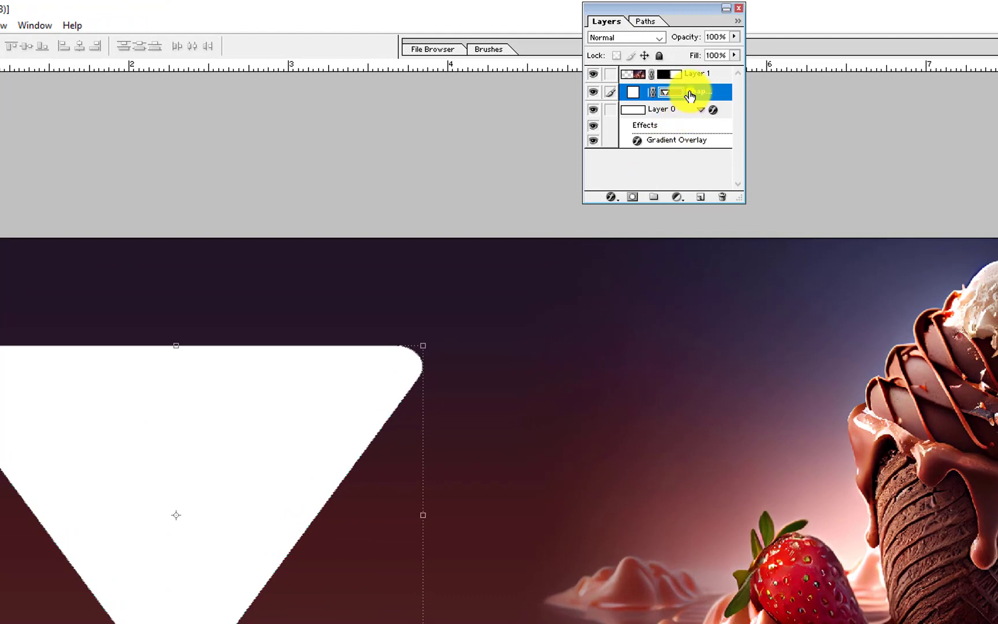
right_click(690, 93)
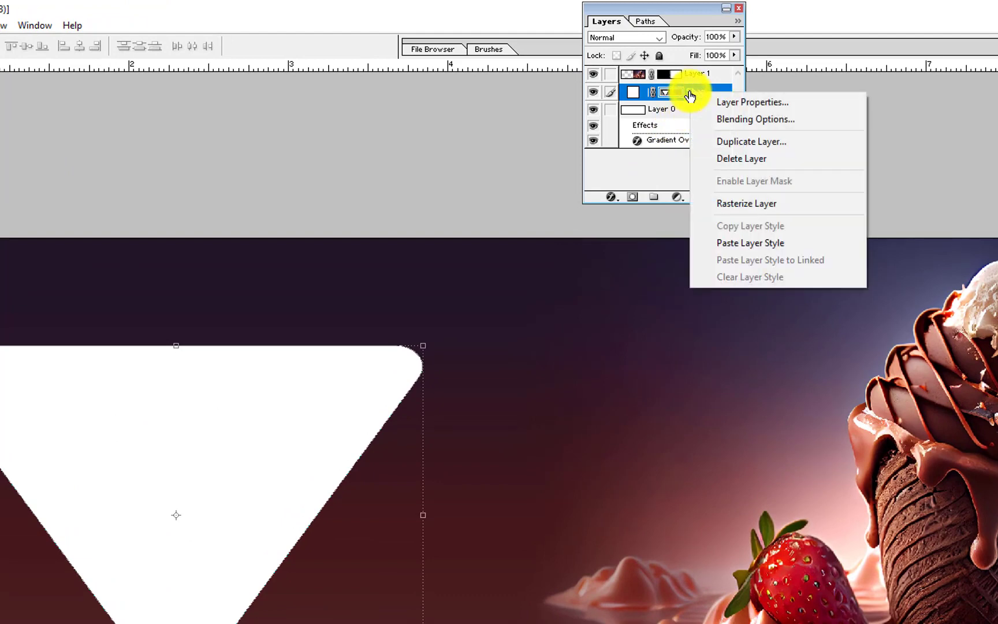
left_click(720, 203)
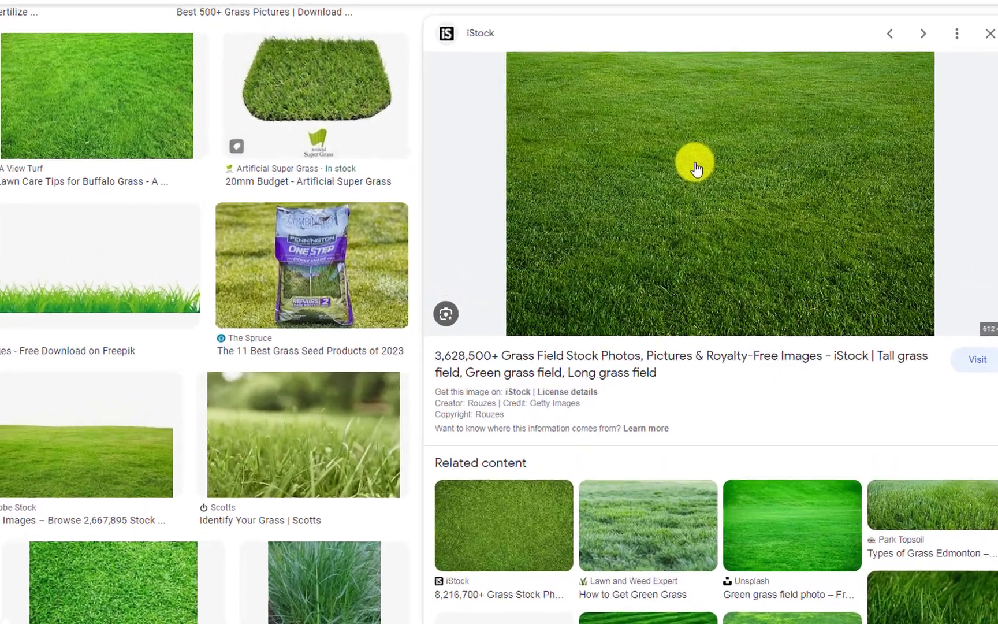
Step: Copy the grass photo from the Chrome image search and minimize Chrome
right_click(738, 187)
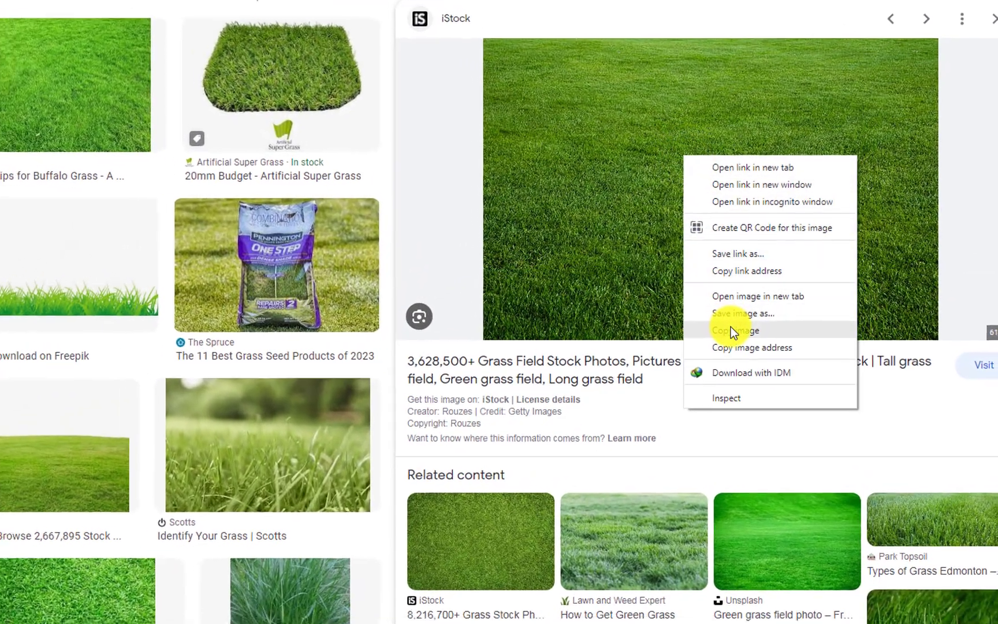
left_click(731, 331)
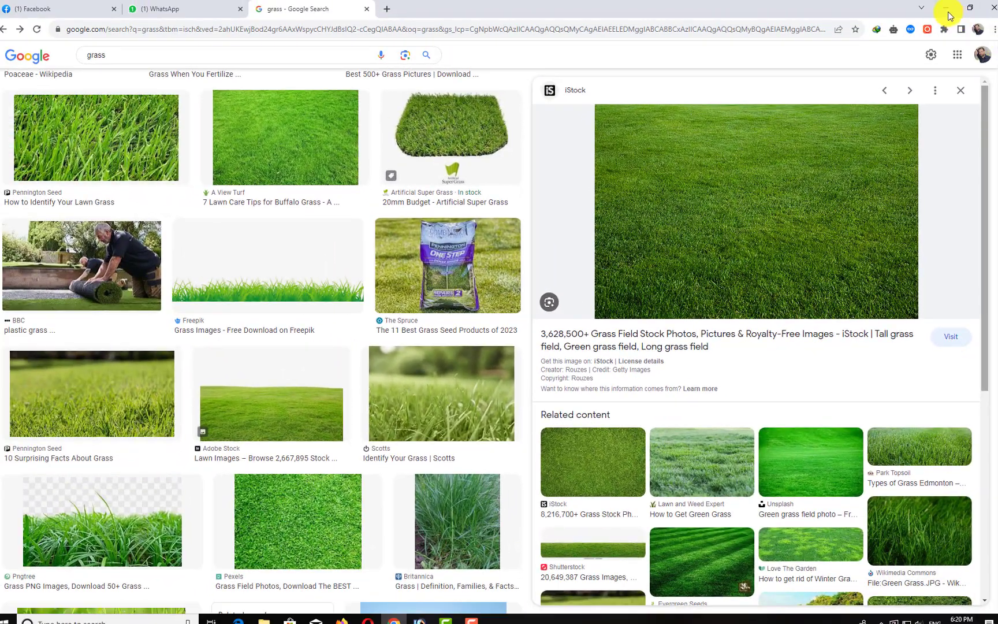
left_click(946, 9)
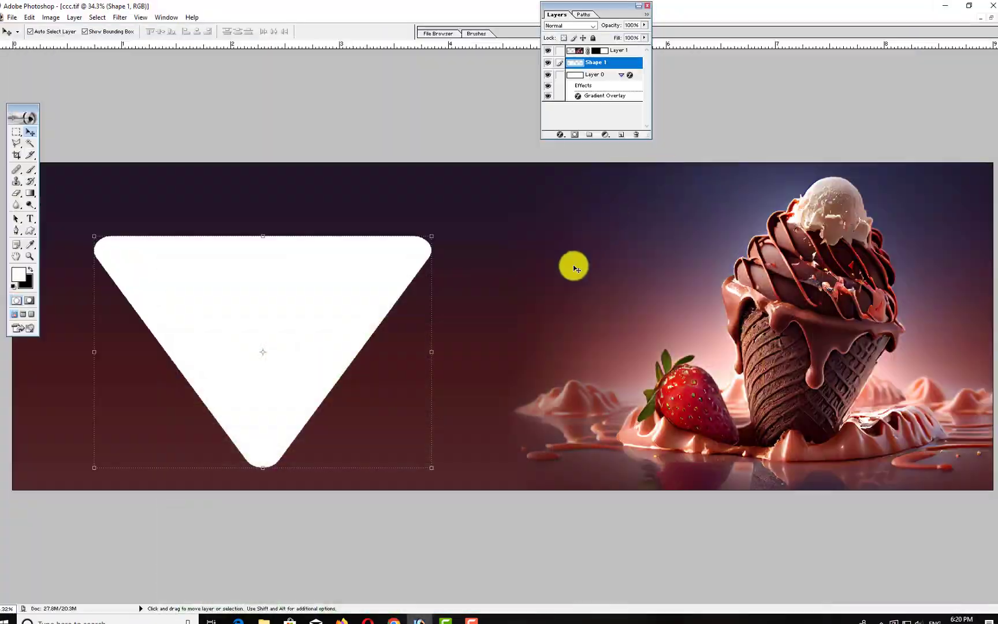
Step: Paste the grass photo above Layer 0 and scale it into a rectangle covering the white triangle
left_click(454, 281)
key("ctrl+v")
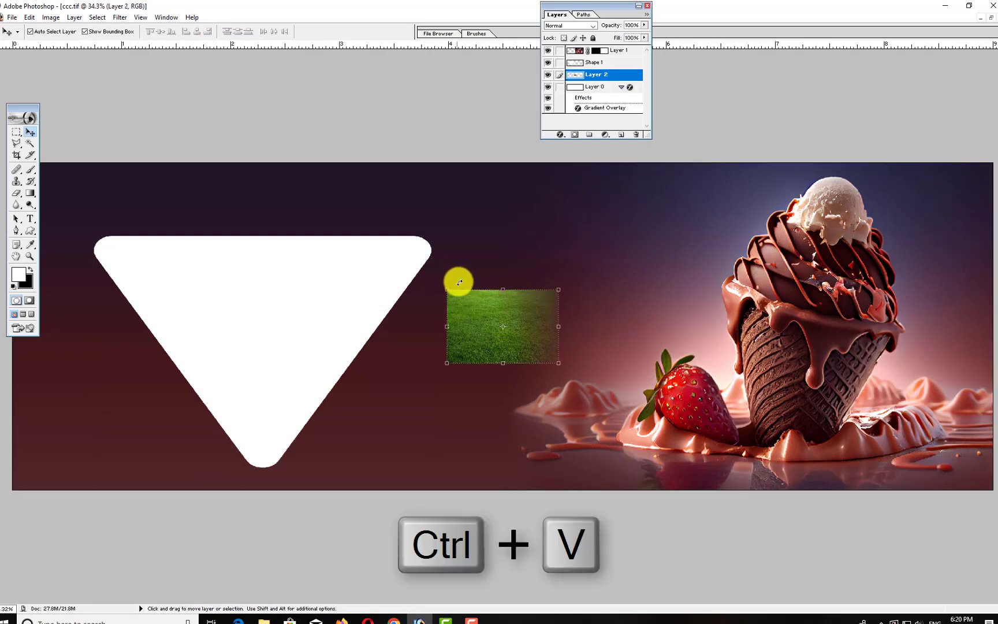
left_click_drag(472, 319, 322, 307)
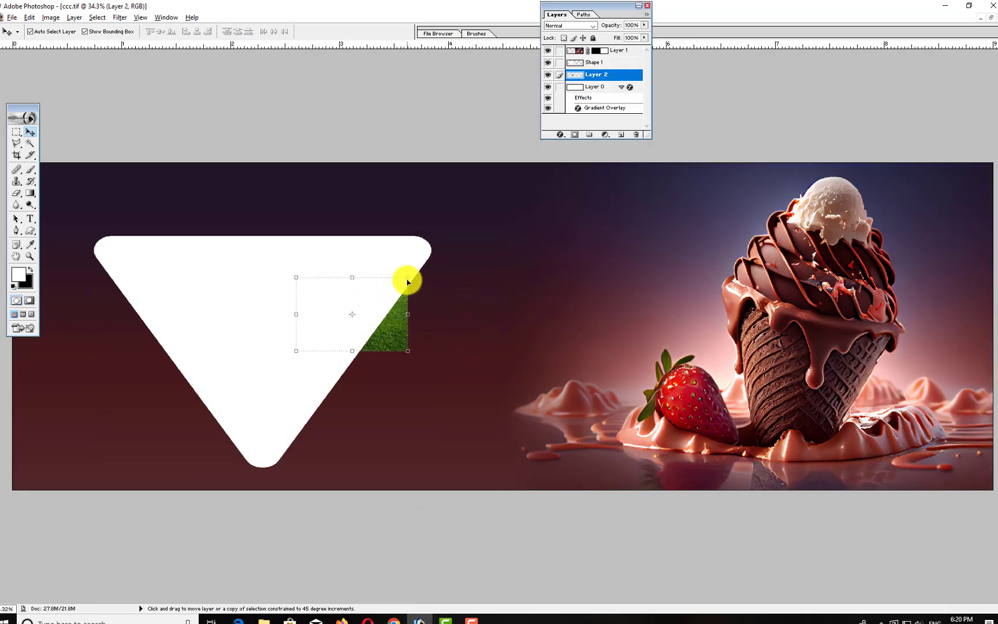
left_click_drag(409, 277, 519, 245)
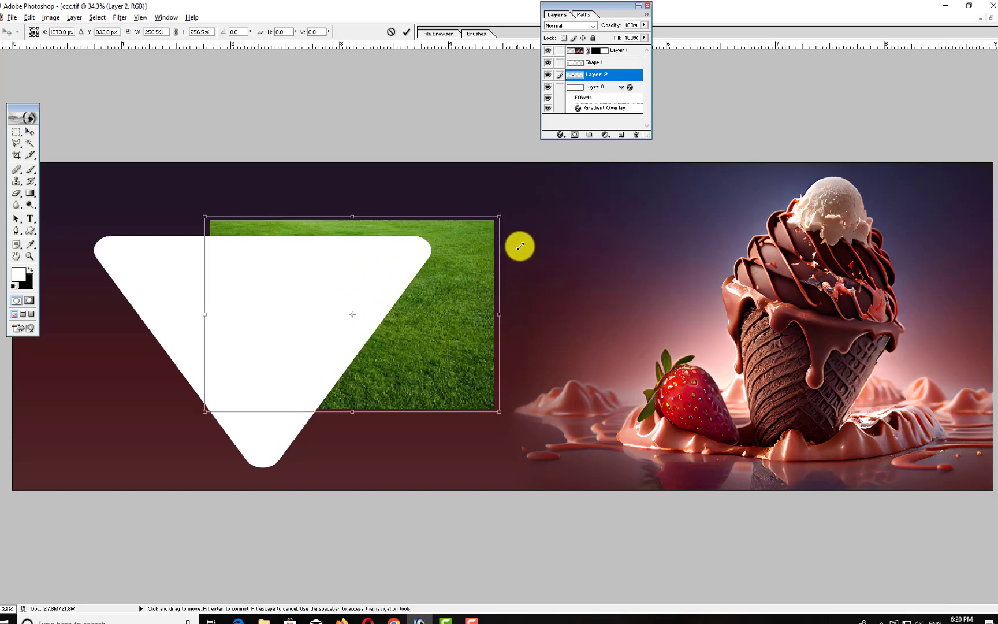
left_click_drag(426, 312, 328, 320)
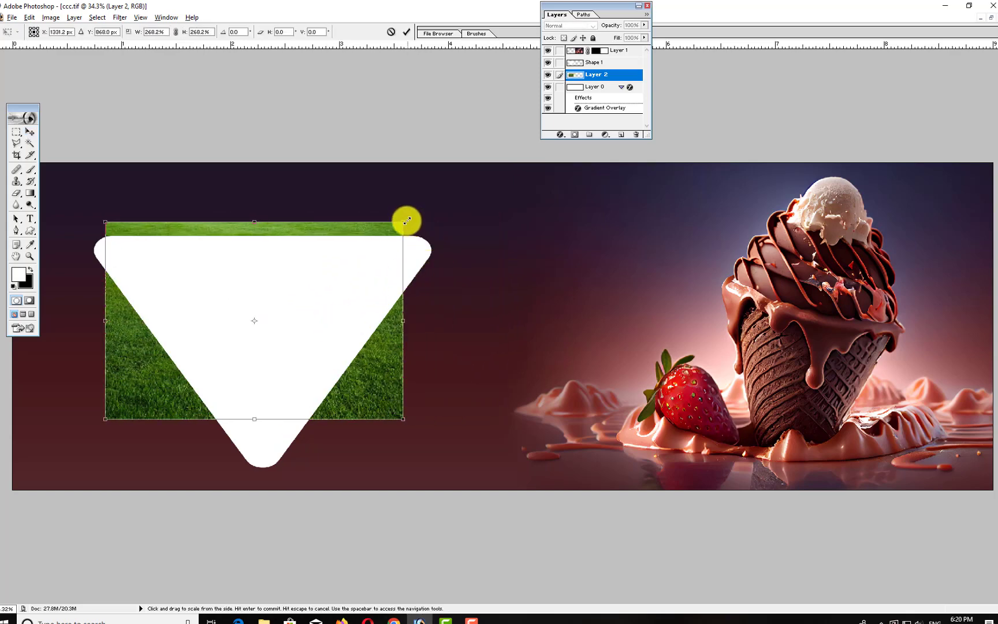
left_click_drag(406, 224, 439, 216)
left_click_drag(404, 363, 406, 396)
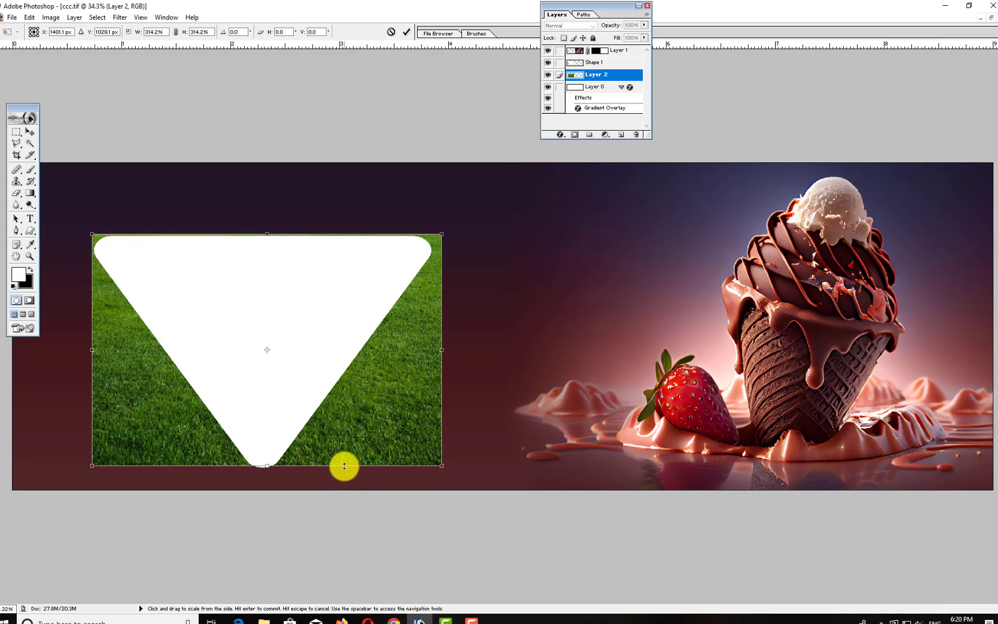
left_click_drag(344, 465, 349, 470)
key("Return")
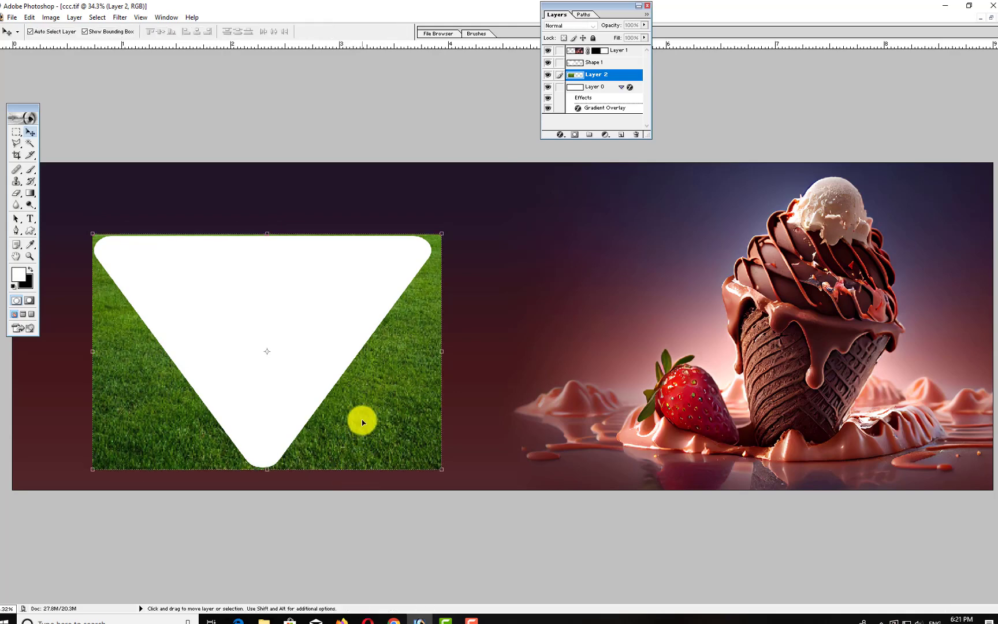
Step: Magic Wand the white triangle and copy that area of grass into a new Layer 3
left_click(325, 281)
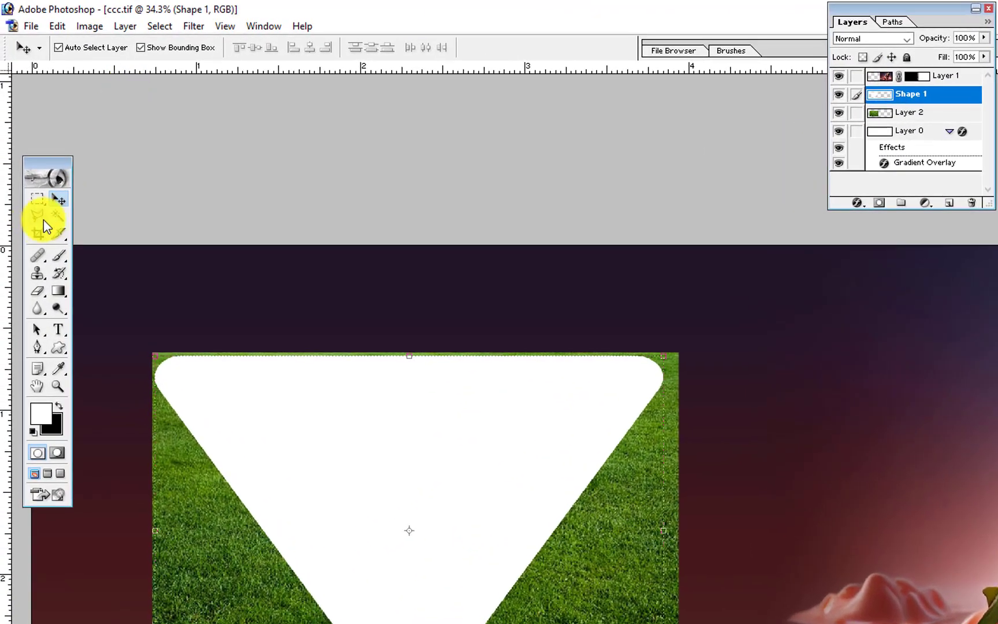
left_click(57, 214)
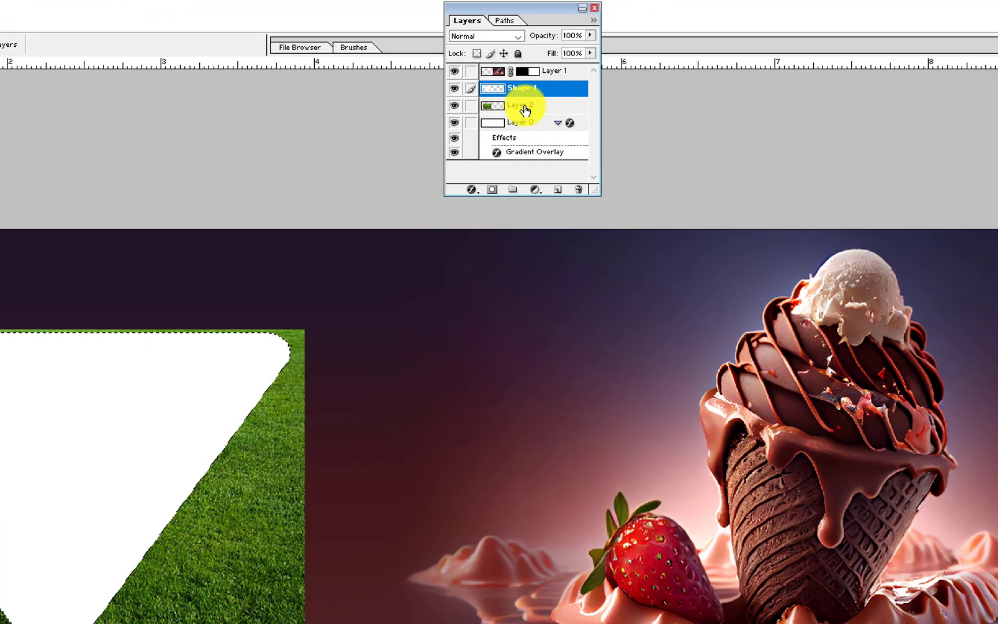
left_click(525, 109)
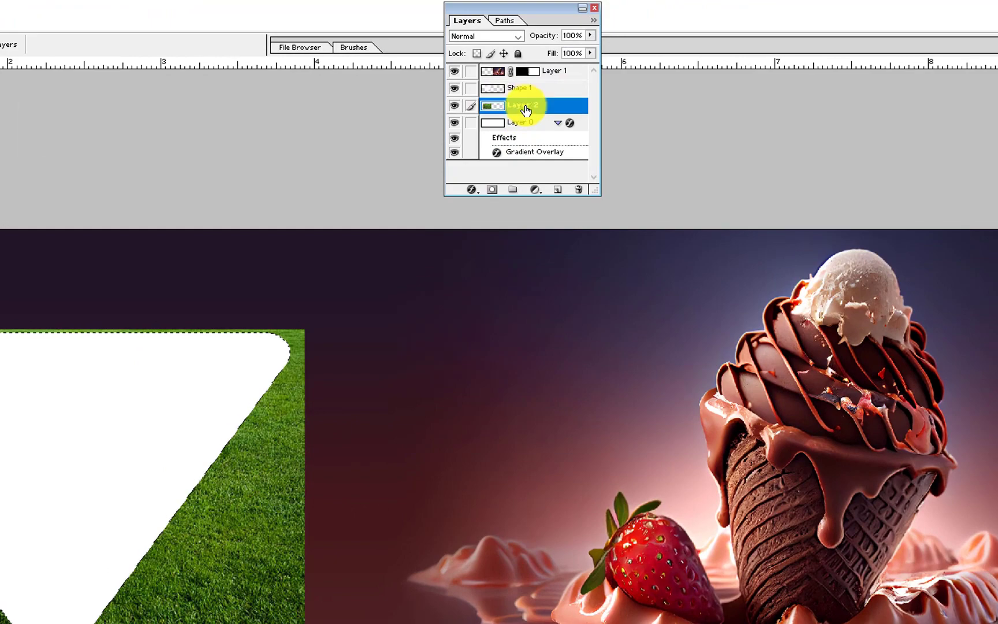
key("ctrl+j")
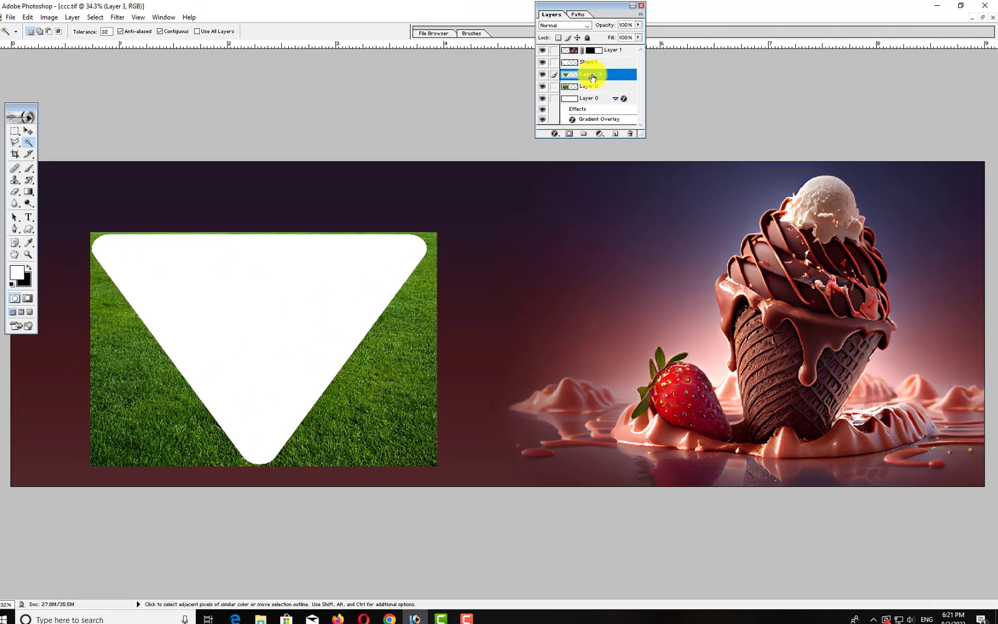
Step: Delete the rectangular grass Layer 2 and move Shape 1 below Layer 3
key("v")
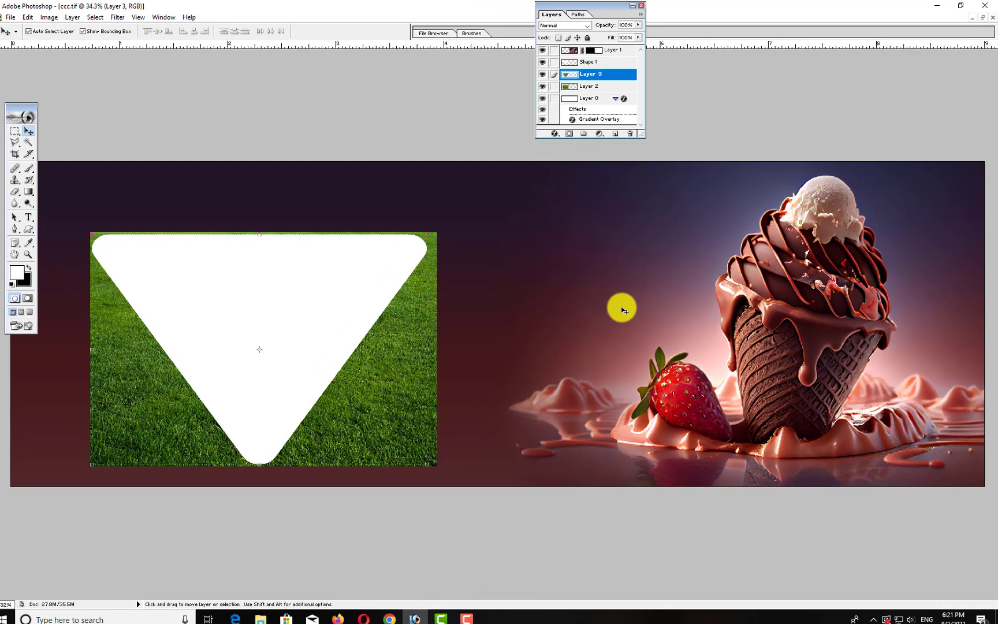
left_click(578, 312)
left_click(435, 301)
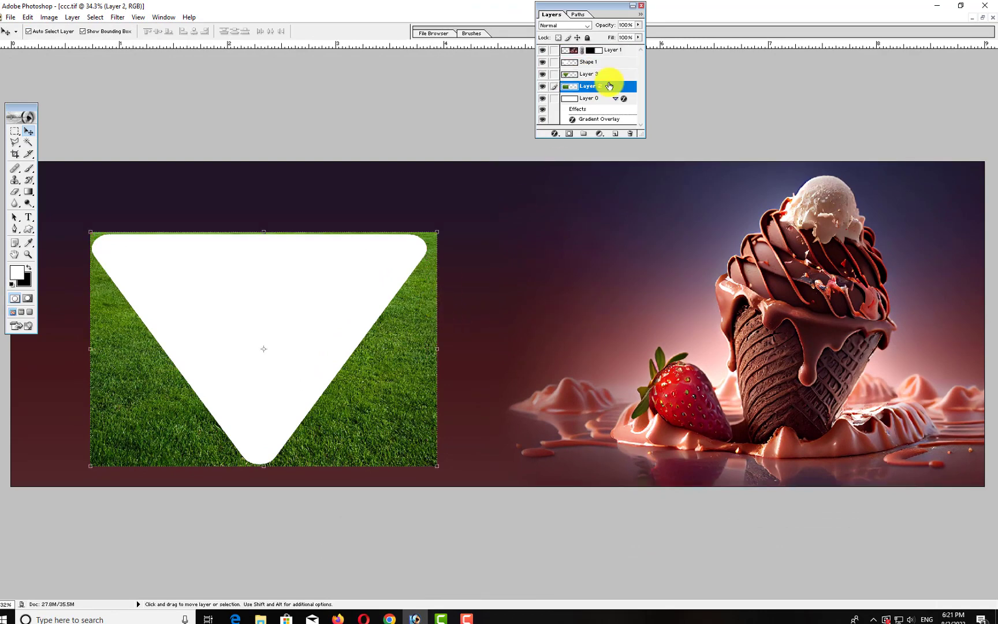
left_click_drag(618, 88, 629, 134)
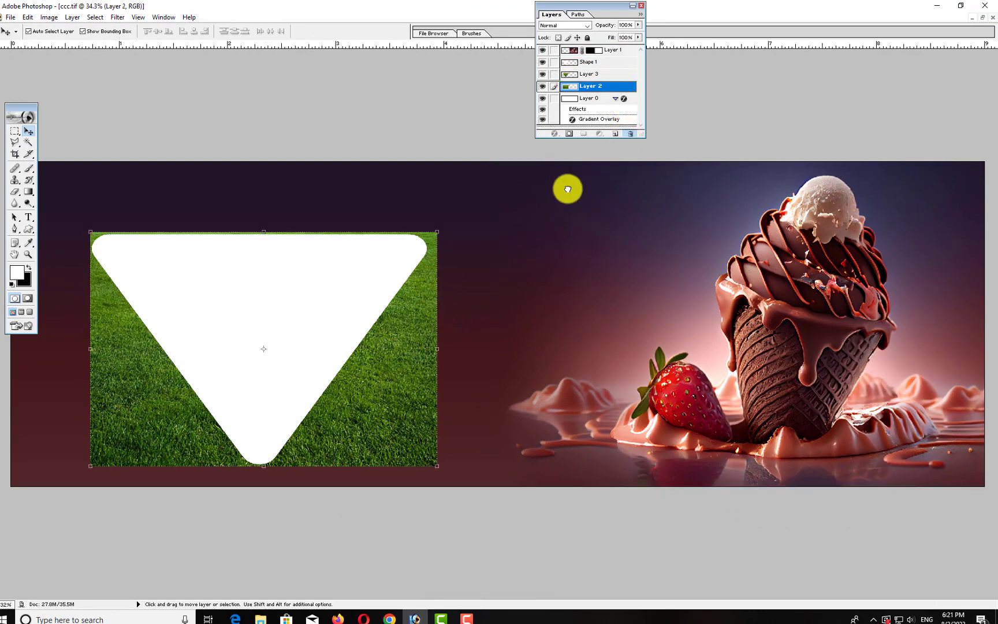
left_click(394, 265)
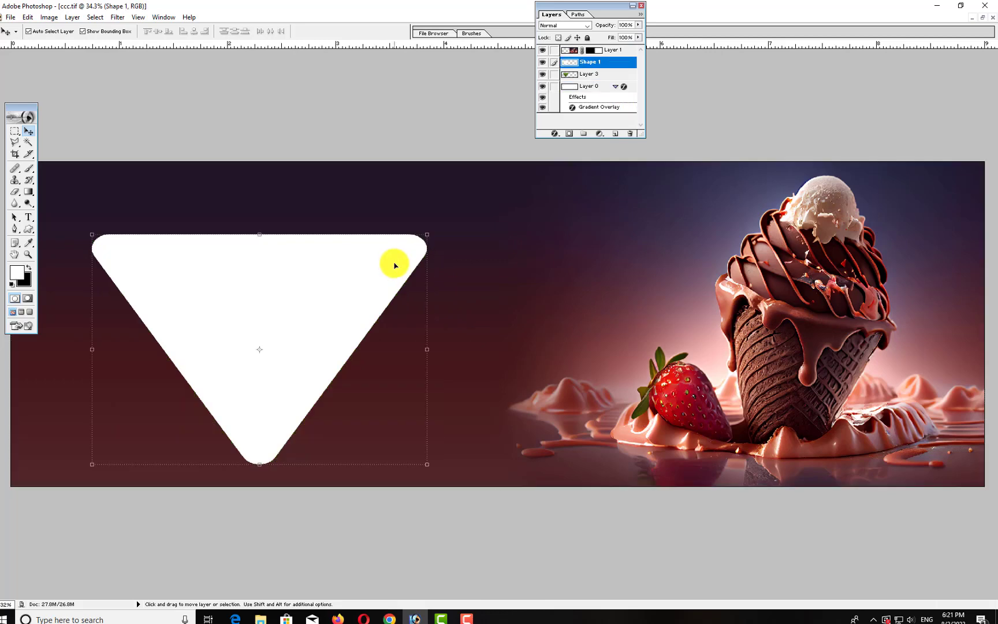
key("ctrl+bracketleft")
Step: Enlarge and widen the white triangle frame around the grass
key("ctrl+t")
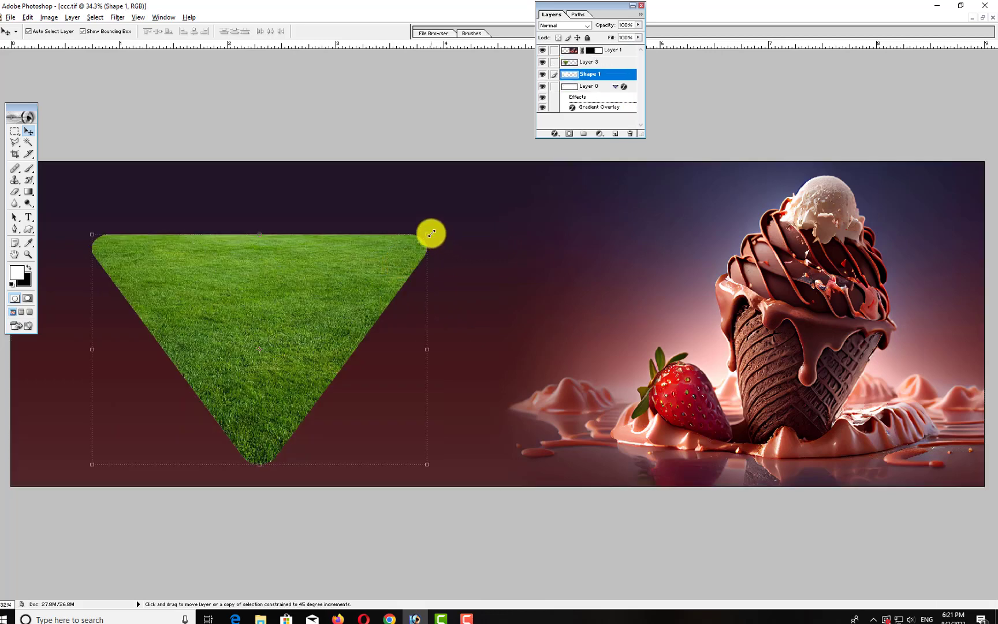
left_click_drag(428, 234, 453, 223)
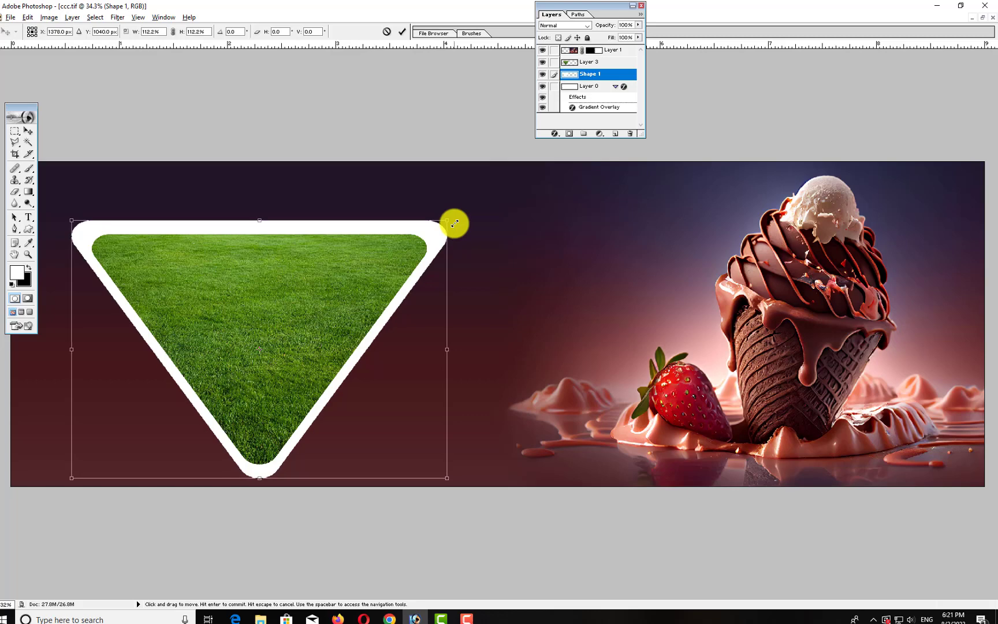
left_click_drag(448, 355, 456, 355)
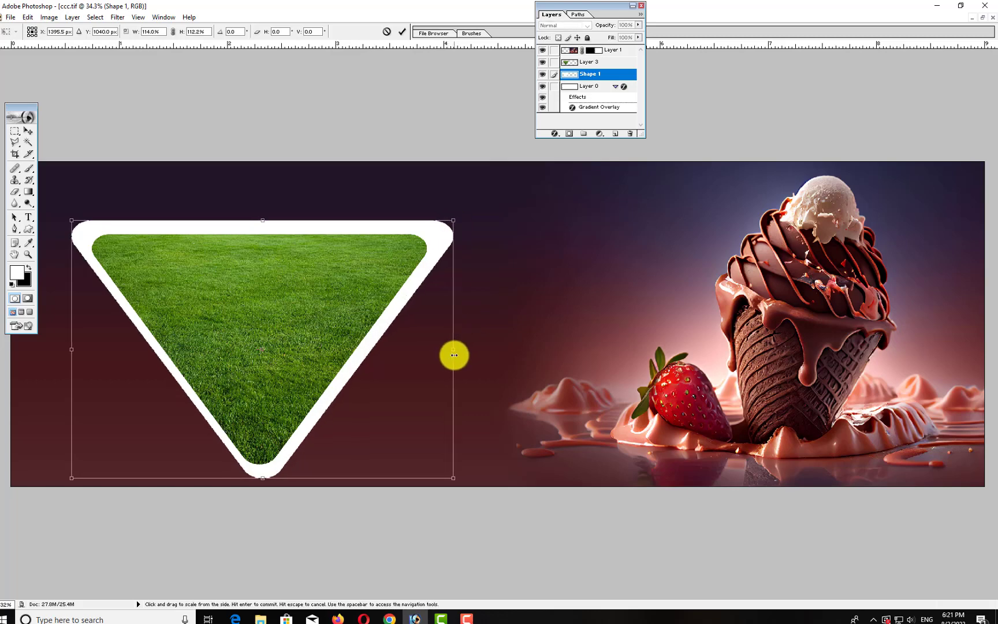
left_click_drag(70, 385, 63, 392)
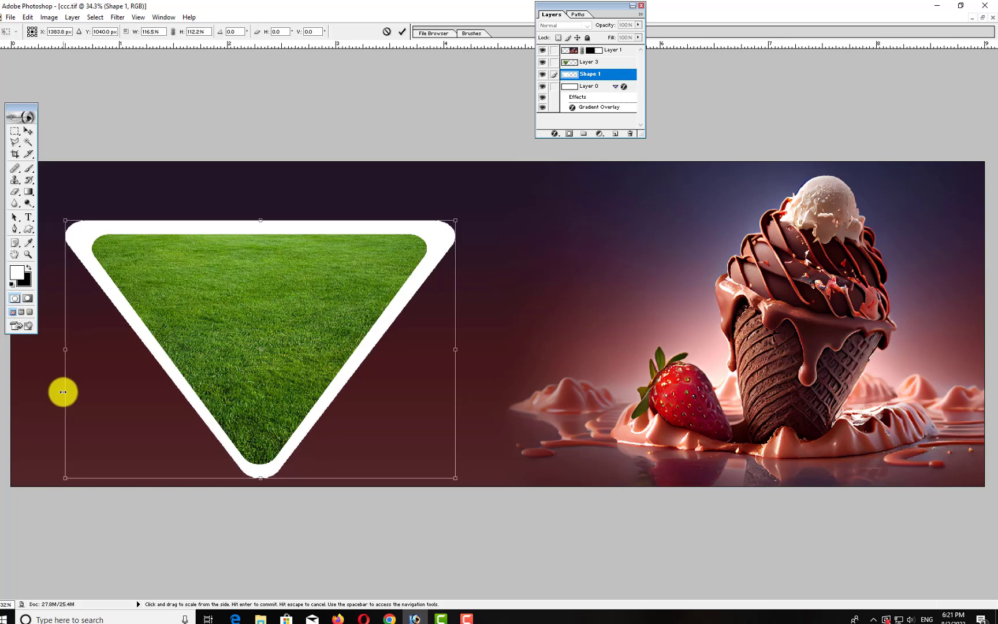
left_click_drag(235, 477, 237, 480)
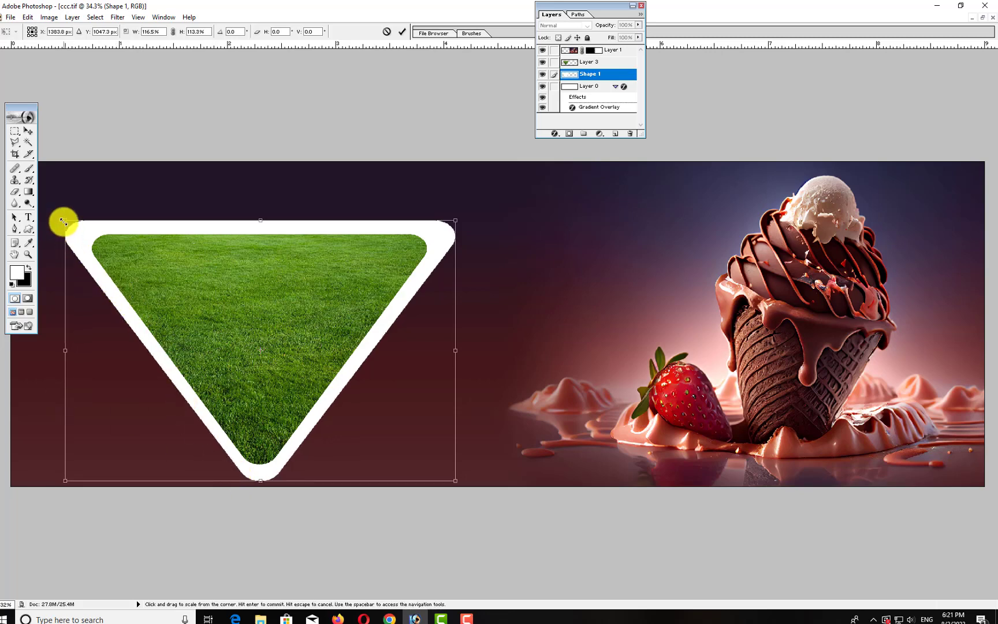
left_click_drag(65, 218, 68, 218)
key("Return")
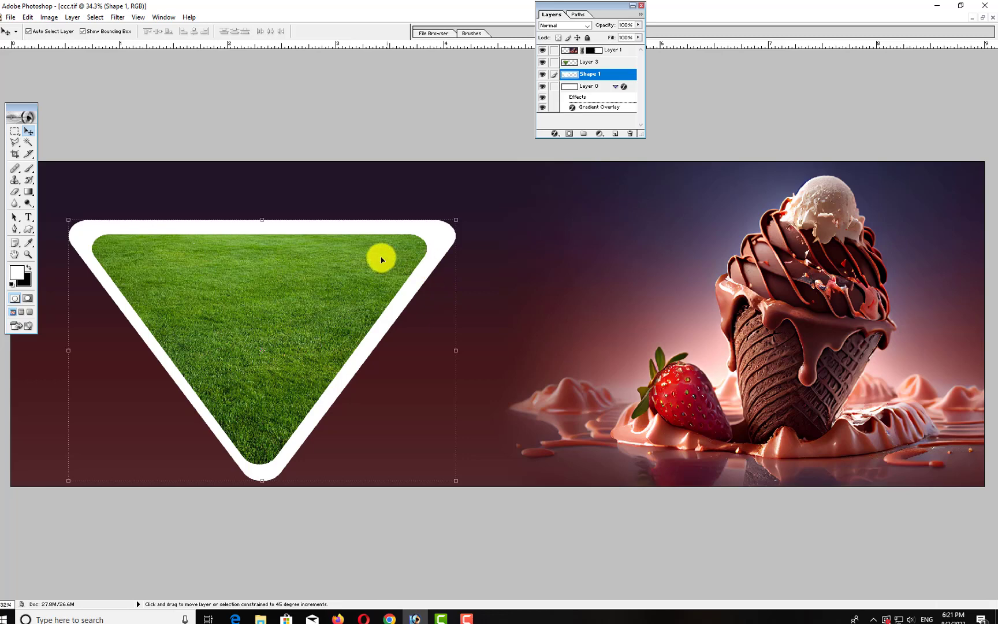
Step: Scale the frame to 87.2%, distort it with a tilted top, and move the grass up-left
left_click_drag(390, 308, 362, 294)
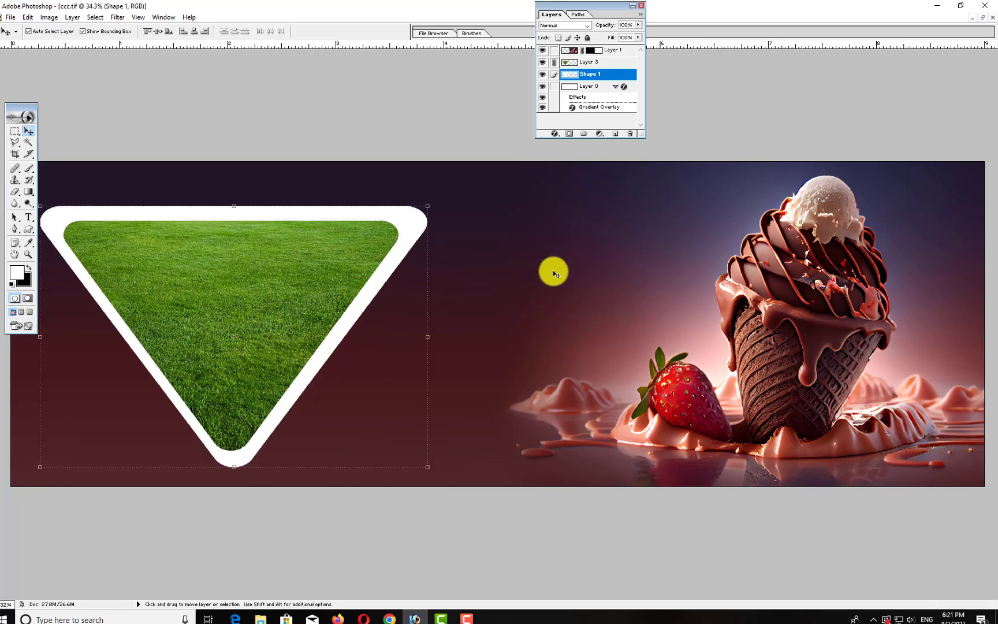
left_click_drag(427, 207, 402, 223)
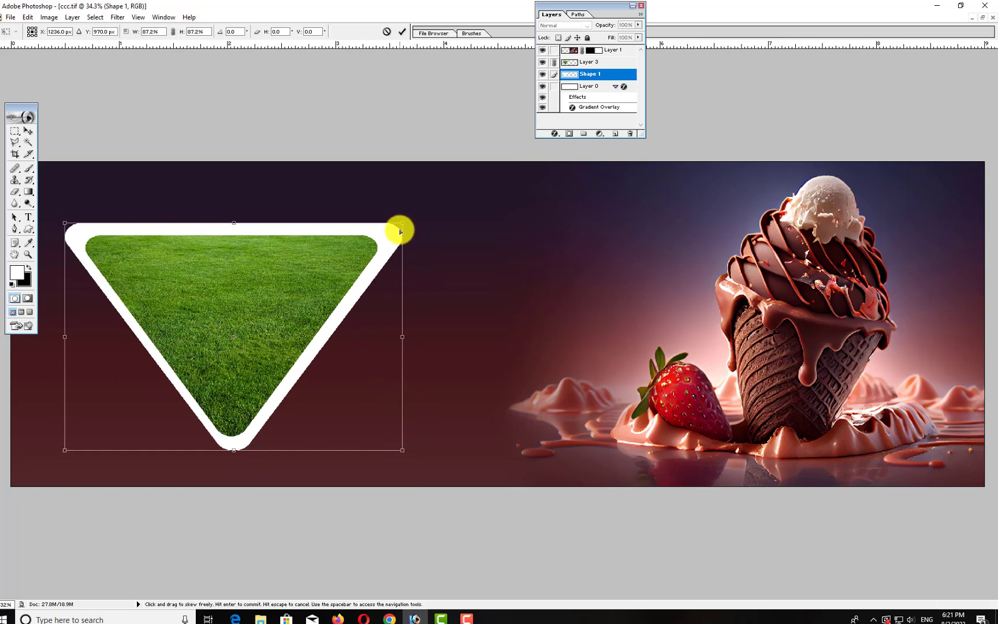
left_click_drag(405, 225, 400, 234)
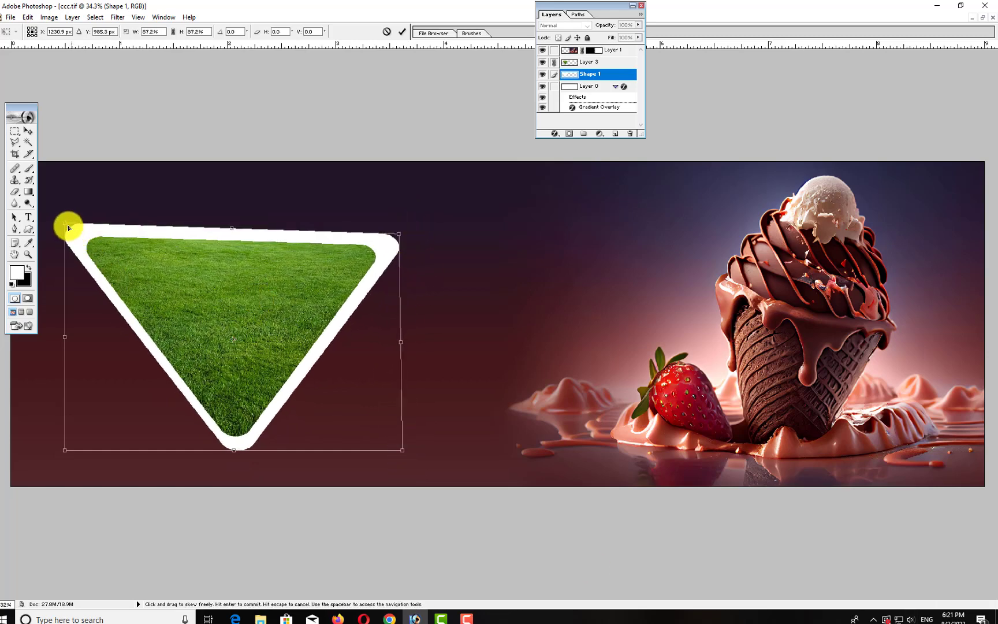
left_click_drag(65, 226, 69, 230)
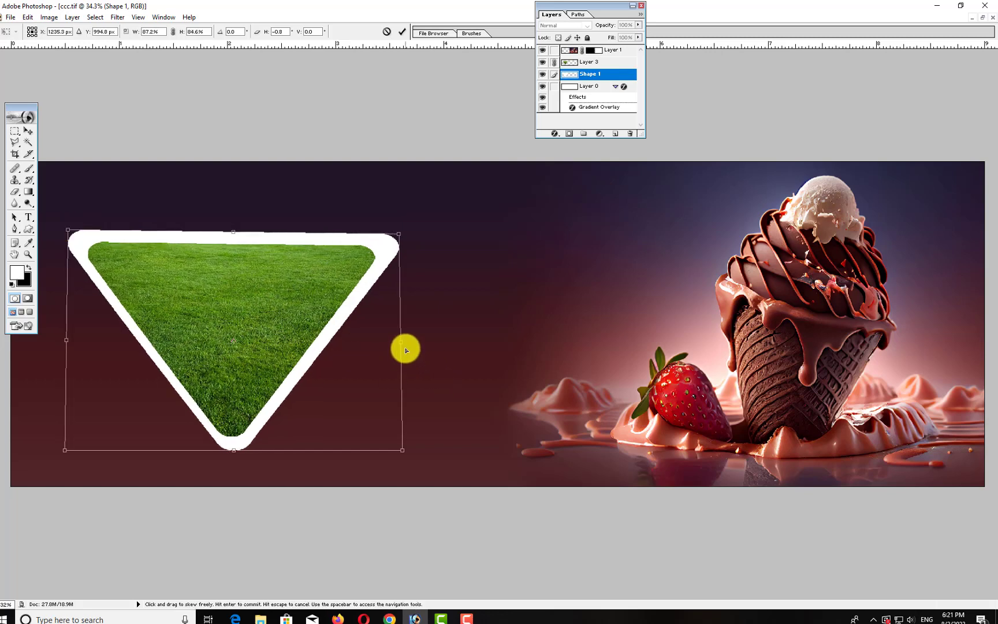
left_click_drag(401, 344, 393, 346)
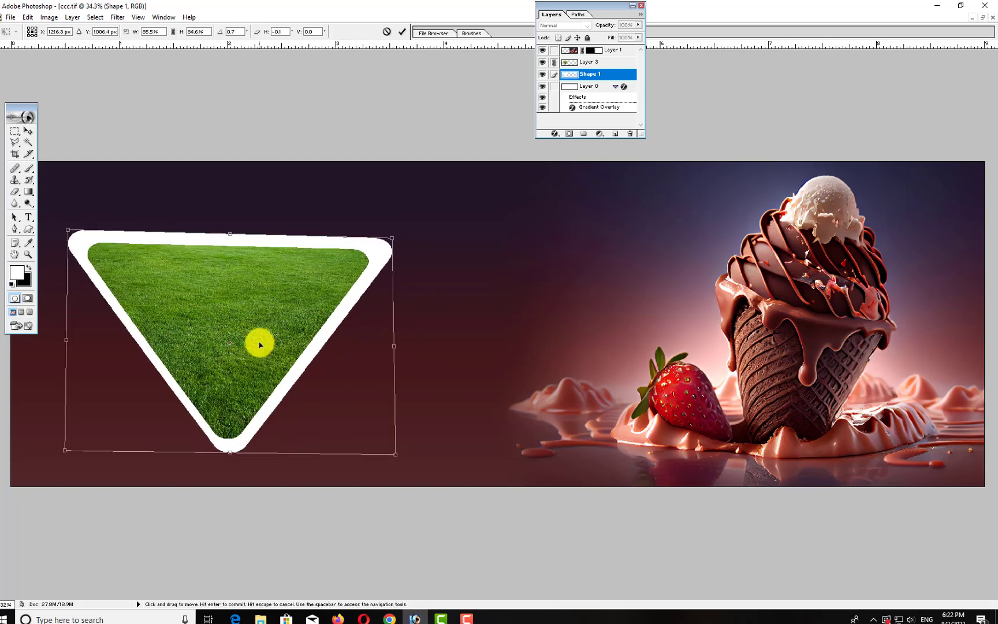
double_click(269, 357)
left_click_drag(269, 356, 239, 350)
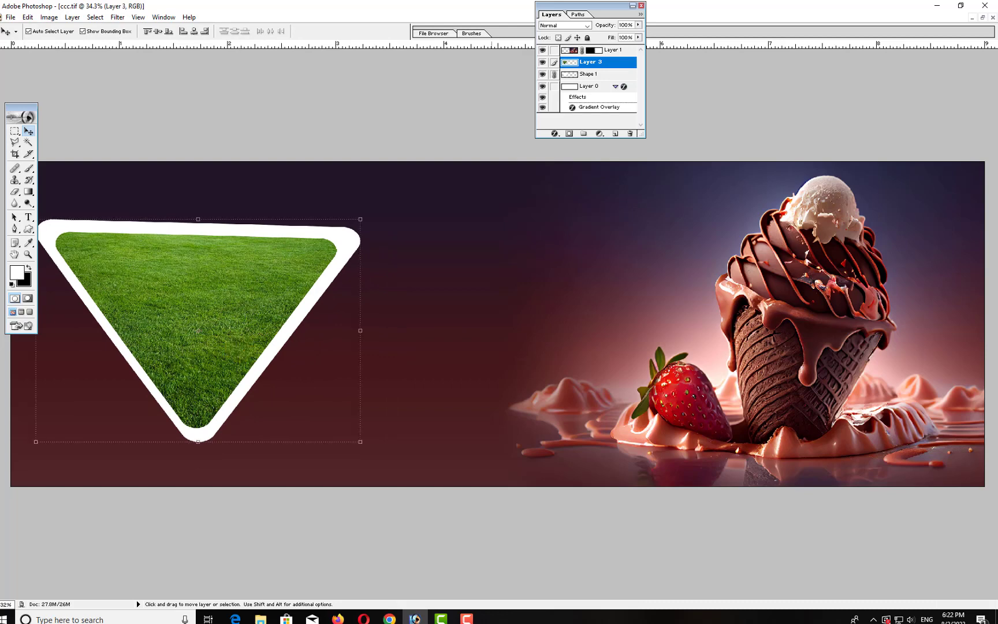
Step: Type a white bold CHAMAN title right of the triangle and enlarge it over the grass
left_click(387, 290)
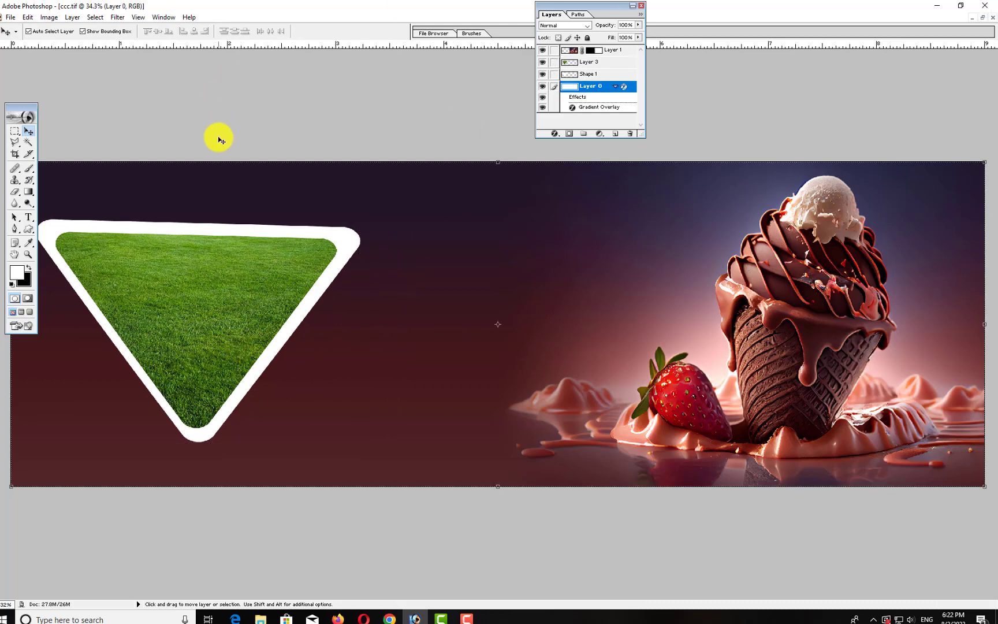
left_click(29, 218)
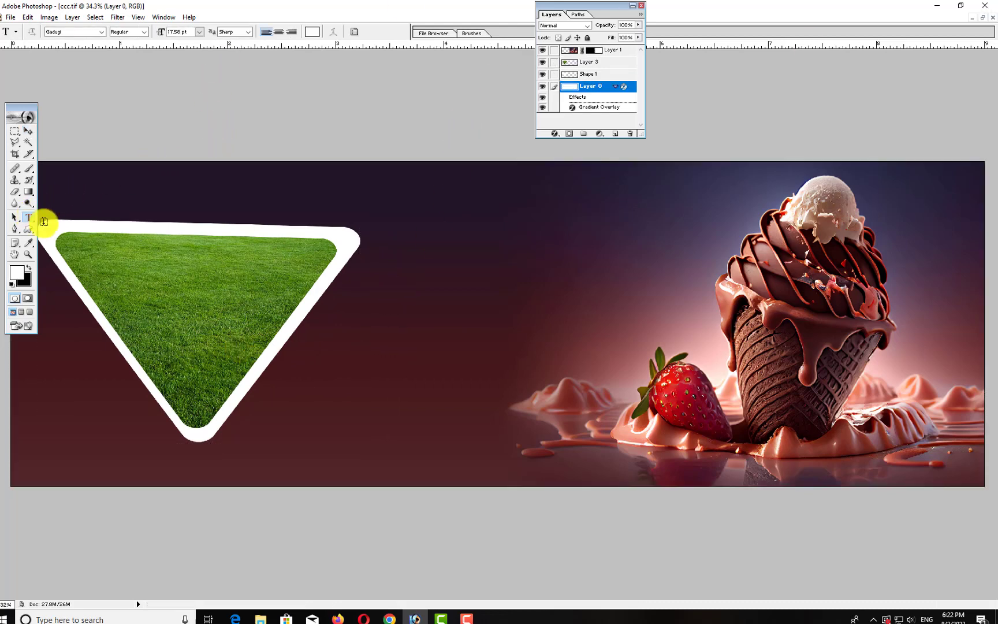
left_click(287, 402)
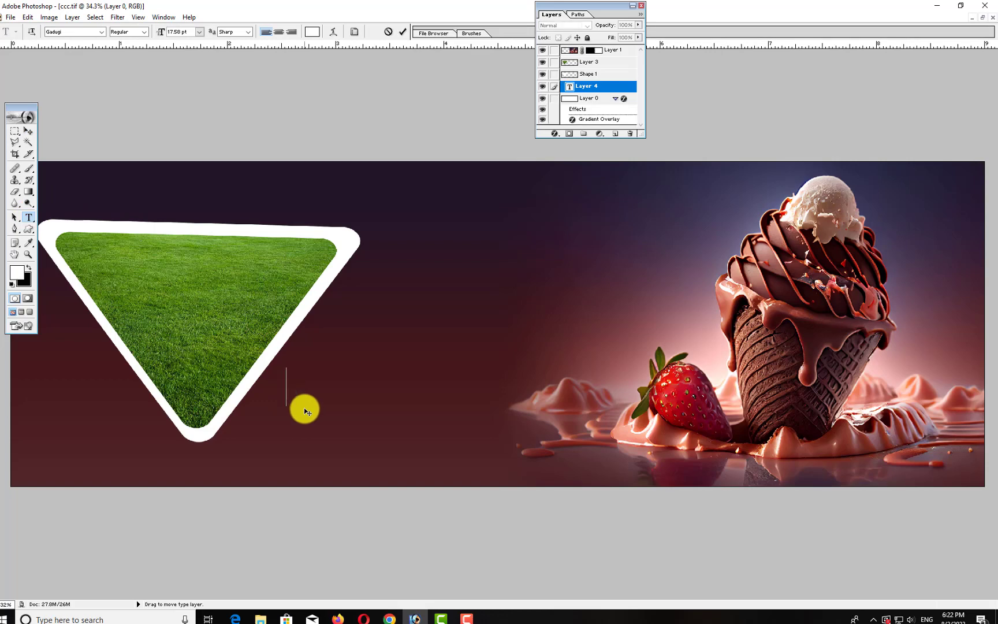
type("CHA")
type("MA")
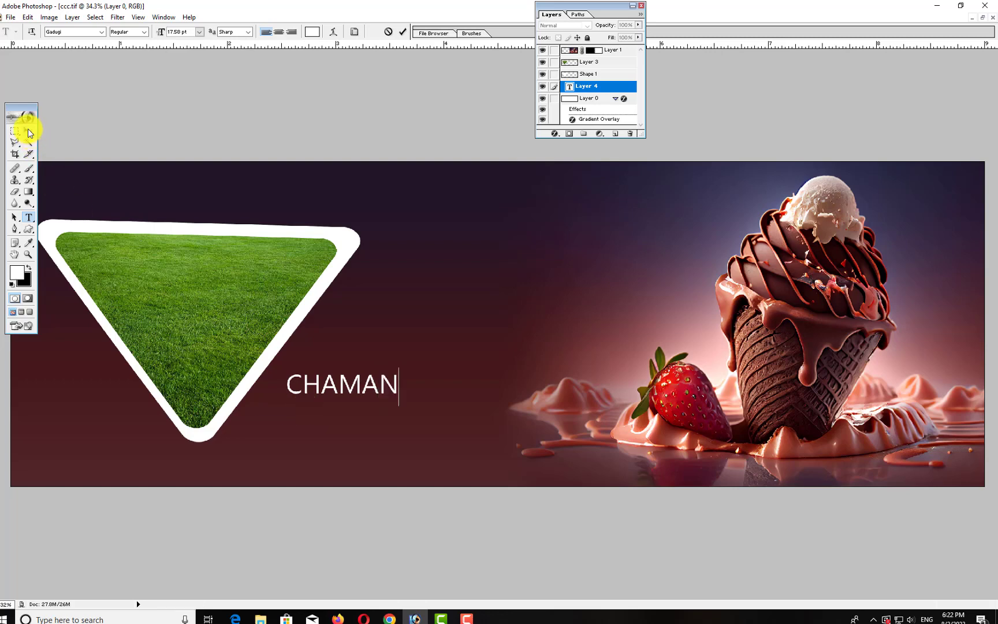
left_click(29, 132)
key("ctrl+t")
mouse_move(404, 318)
left_mouse_down()
mouse_move(446, 312)
mouse_move(387, 341)
left_mouse_up()
key("Return")
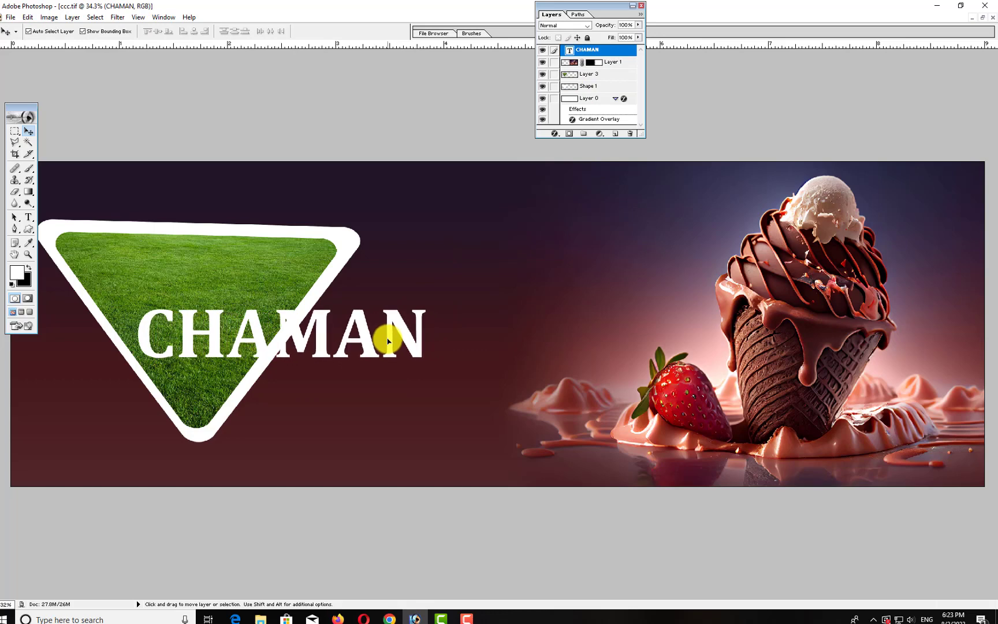
left_click(267, 372)
Step: Nudge the frame left, then scale the grass triangle to 94.8% and distort it to fit
left_click_drag(259, 372, 249, 376)
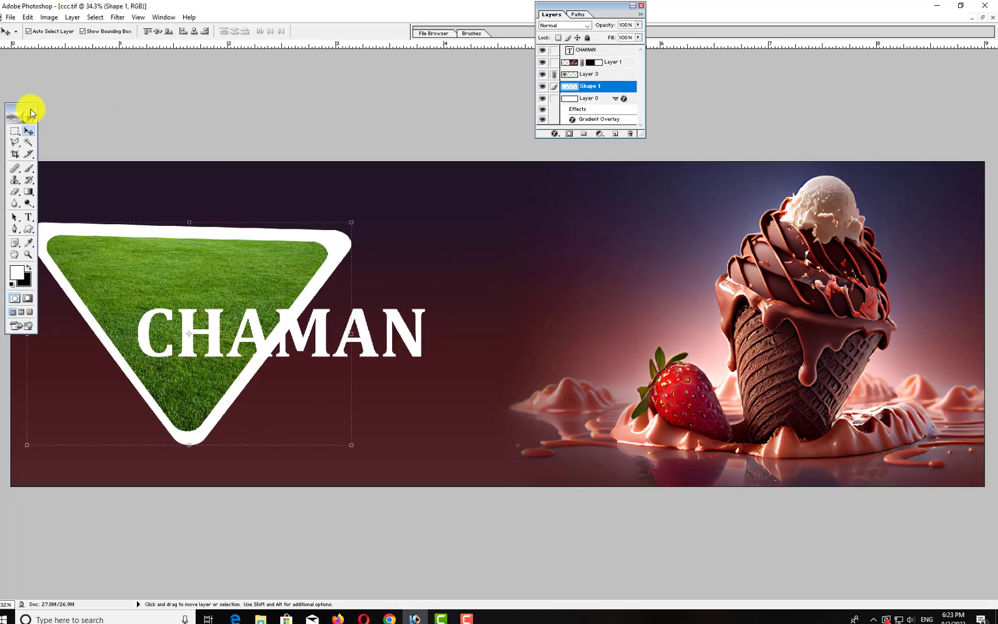
left_click_drag(31, 112, 590, 256)
left_click(232, 286)
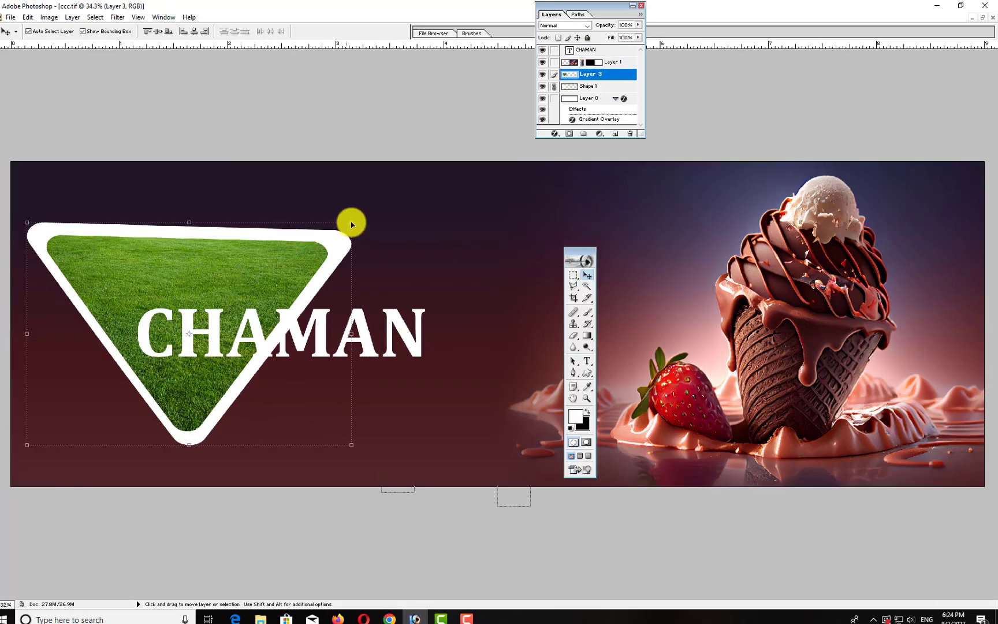
left_click_drag(352, 225, 343, 229)
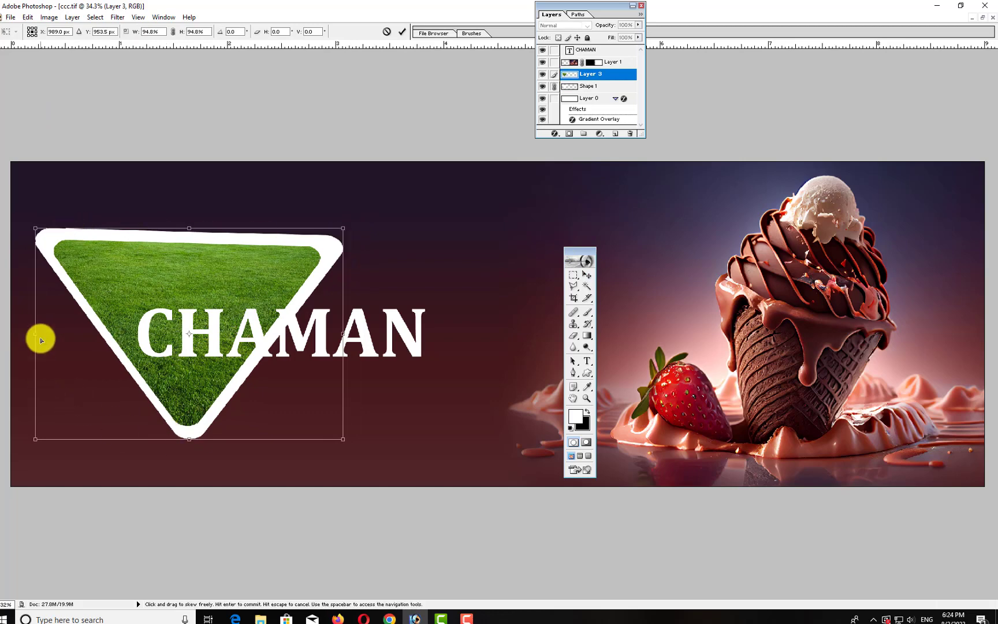
left_click_drag(34, 333, 31, 348)
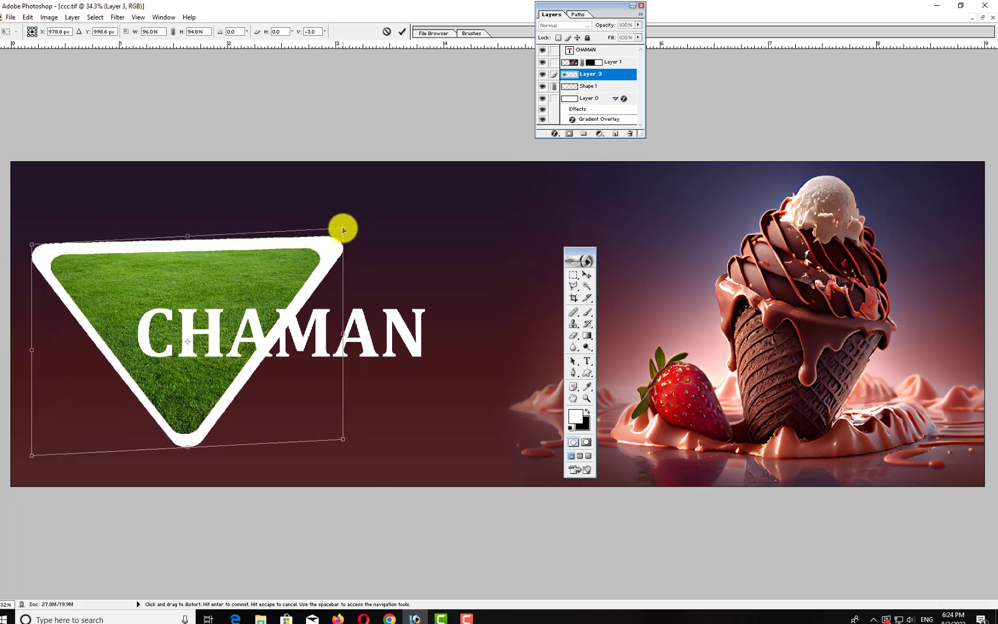
left_click_drag(343, 231, 324, 235)
left_click_drag(178, 239, 172, 254)
key("Return")
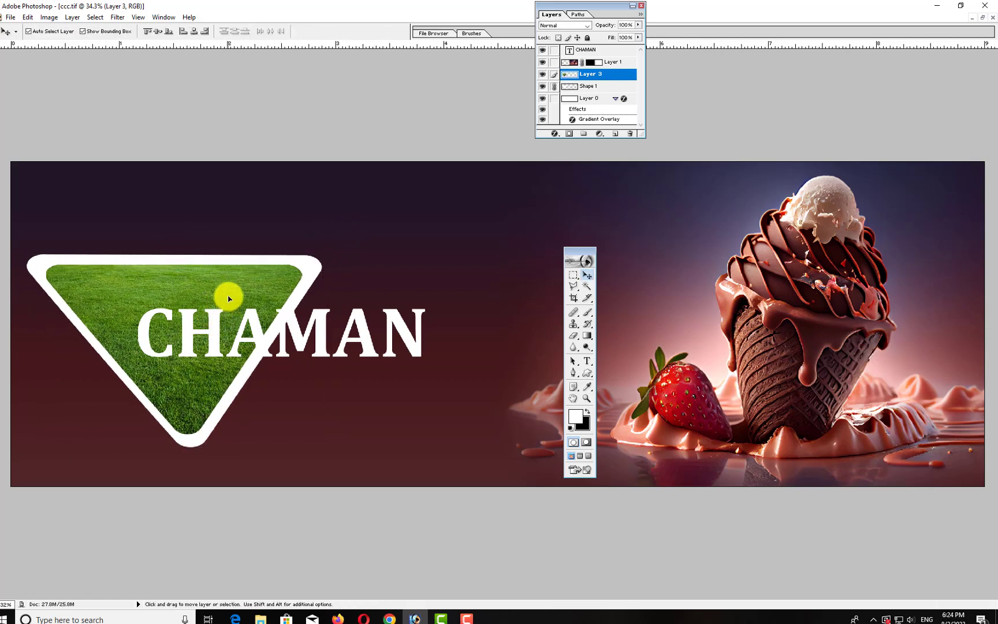
Step: Raise the grass triangle about 25 px, nudge CHAMAN right, and select Shape 1
left_click_drag(229, 298, 227, 282)
left_click_drag(296, 329, 315, 339)
left_click(357, 249)
left_click(312, 250)
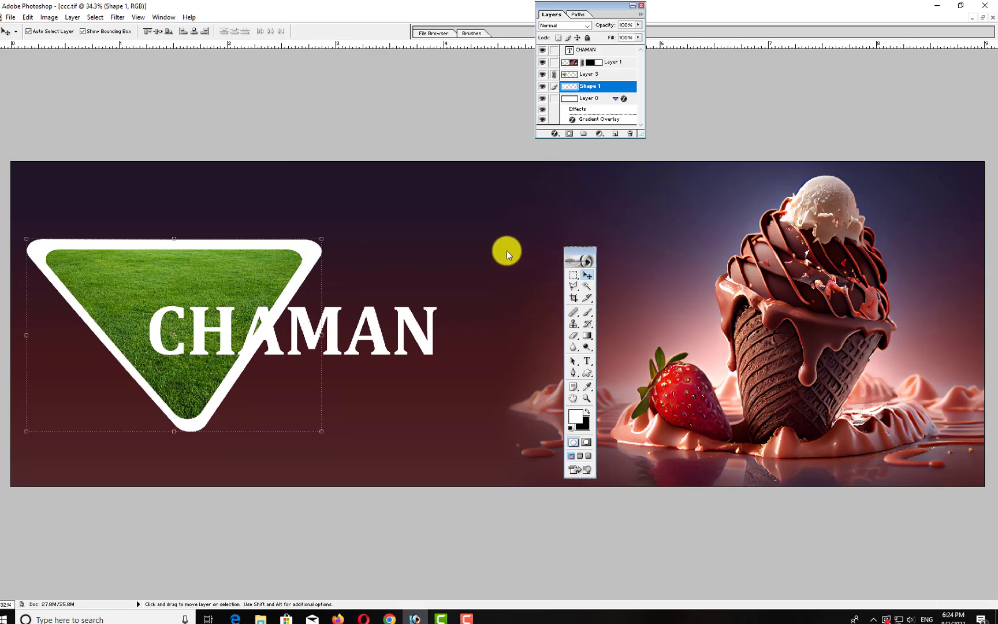
left_click_drag(569, 249, 494, 244)
Step: Add a Gradient Overlay to the frame with a stop at 63% and a dark red left stop
left_click(555, 133)
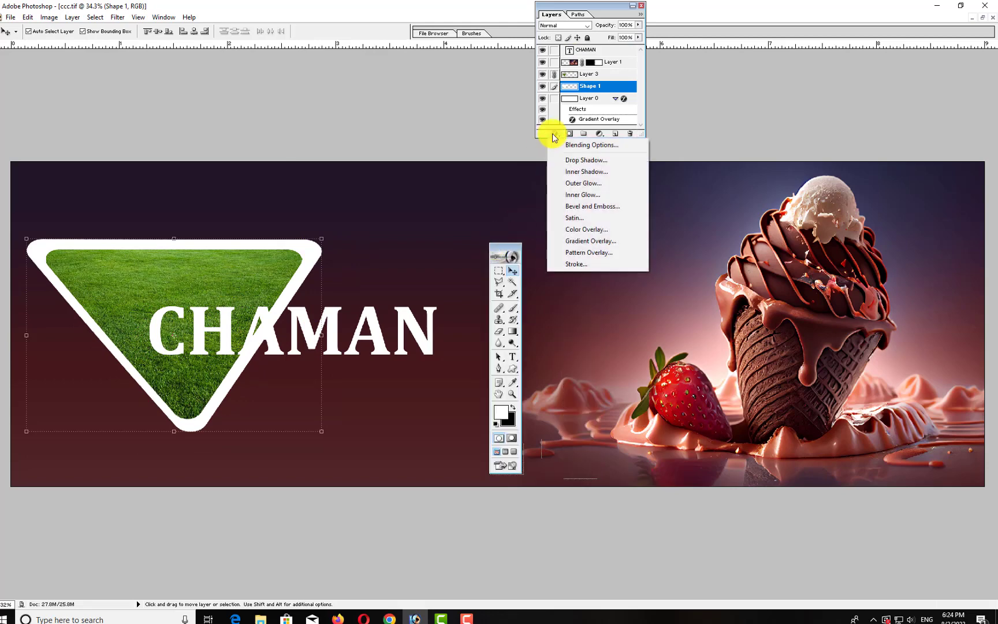
left_click(576, 241)
mouse_move(633, 341)
left_mouse_down()
mouse_move(479, 484)
mouse_move(479, 467)
left_mouse_up()
left_click(525, 532)
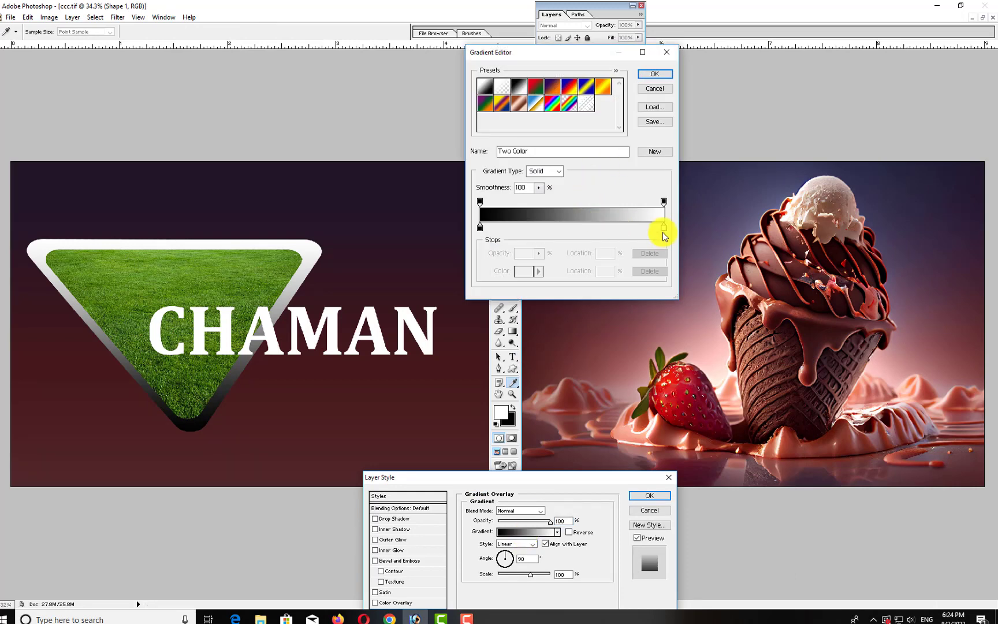
left_click(596, 228)
left_click(481, 229)
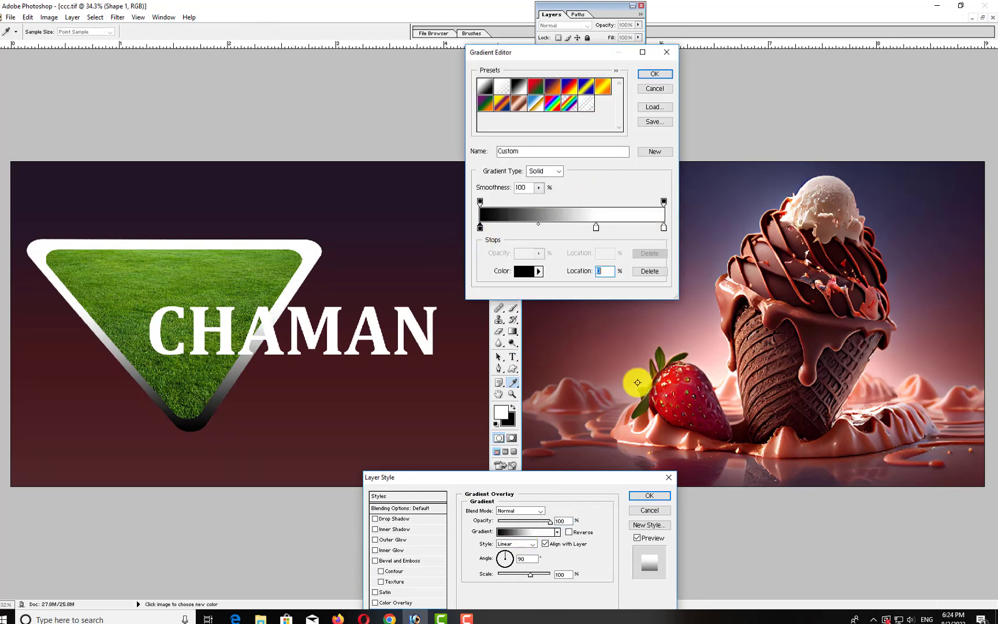
left_click(665, 434)
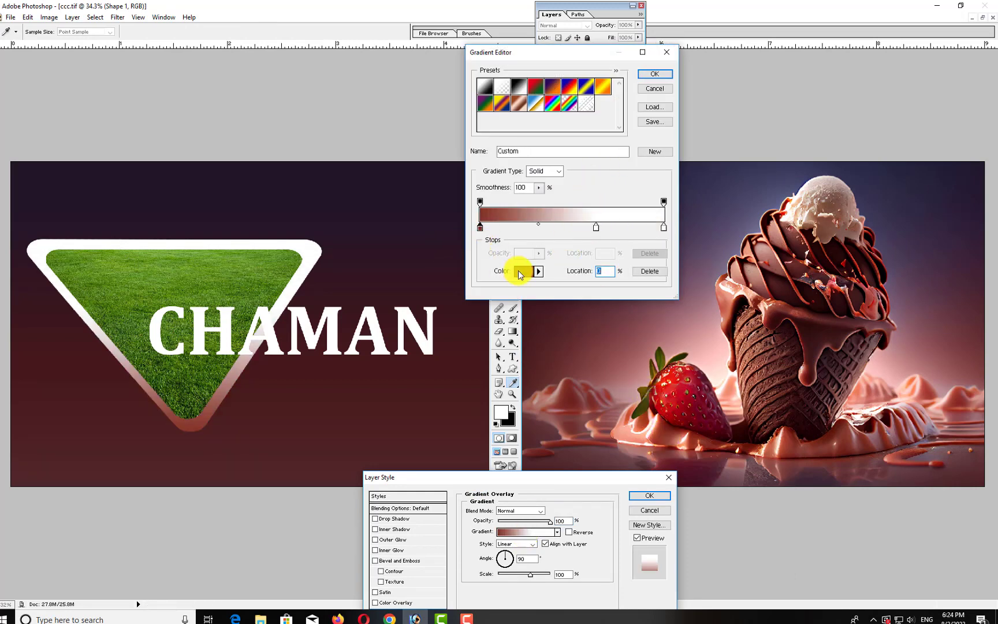
left_click(519, 275)
left_click(632, 140)
left_click(742, 76)
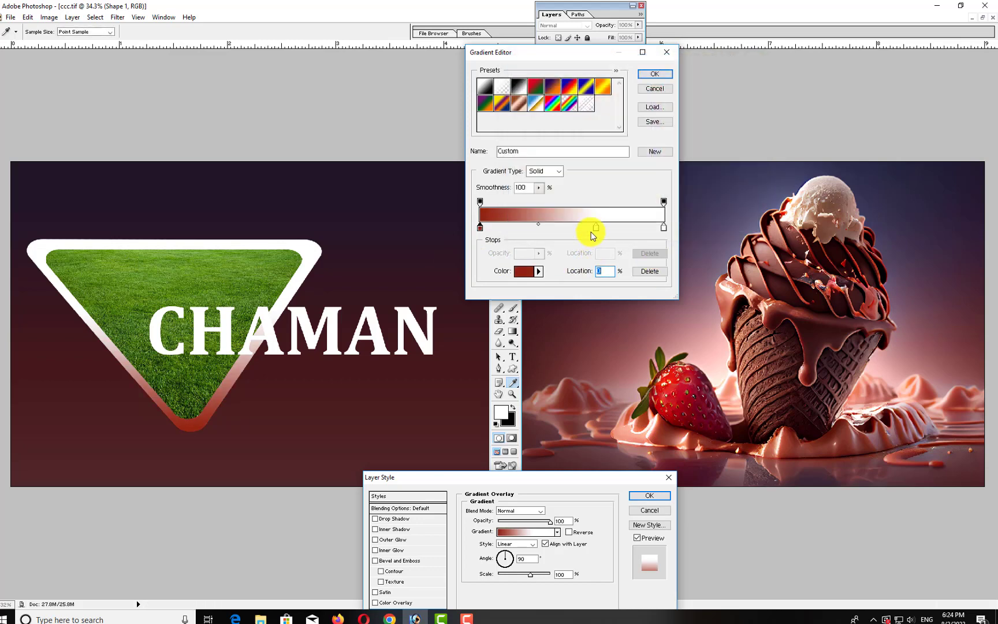
Step: Turn the 63% gradient stop bright red DB4629
left_click(656, 430)
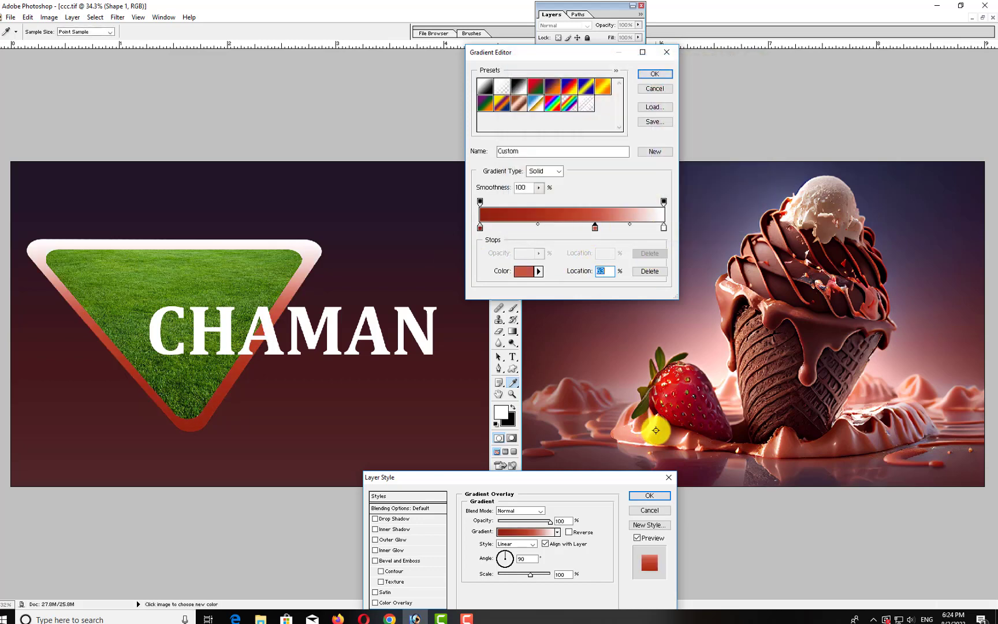
left_click(517, 276)
left_click_drag(608, 136, 619, 103)
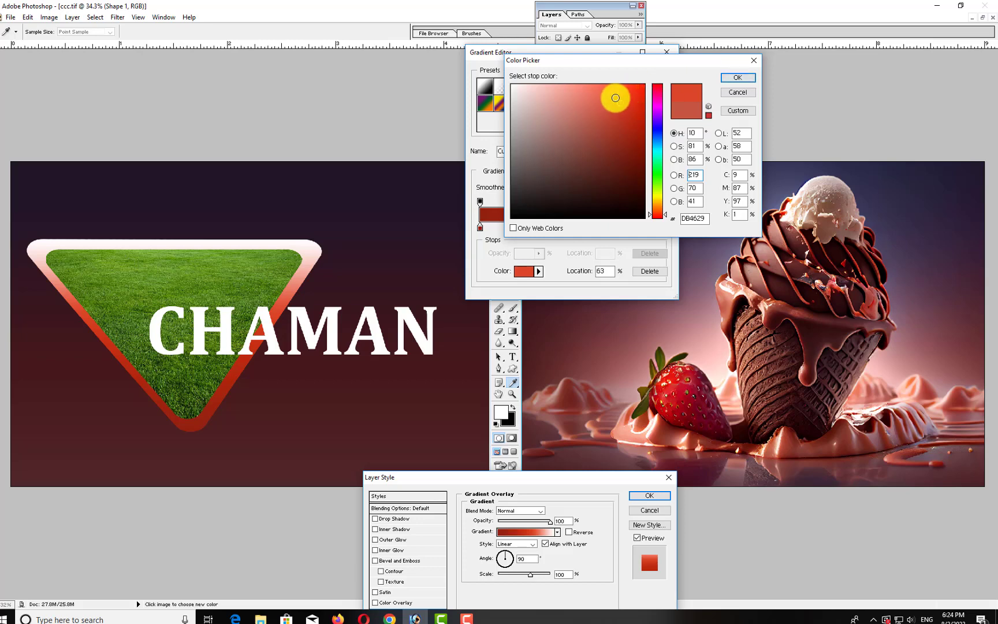
left_click(738, 78)
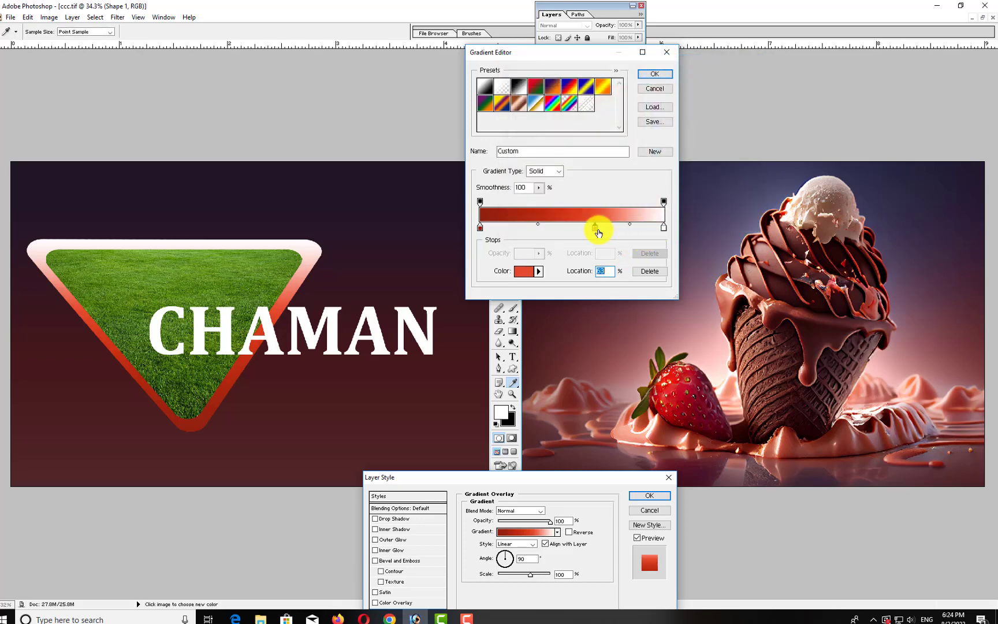
Step: Add a warm peach-orange stop sampled from the ice cream and apply the gradient
left_click(664, 227)
left_click(597, 216)
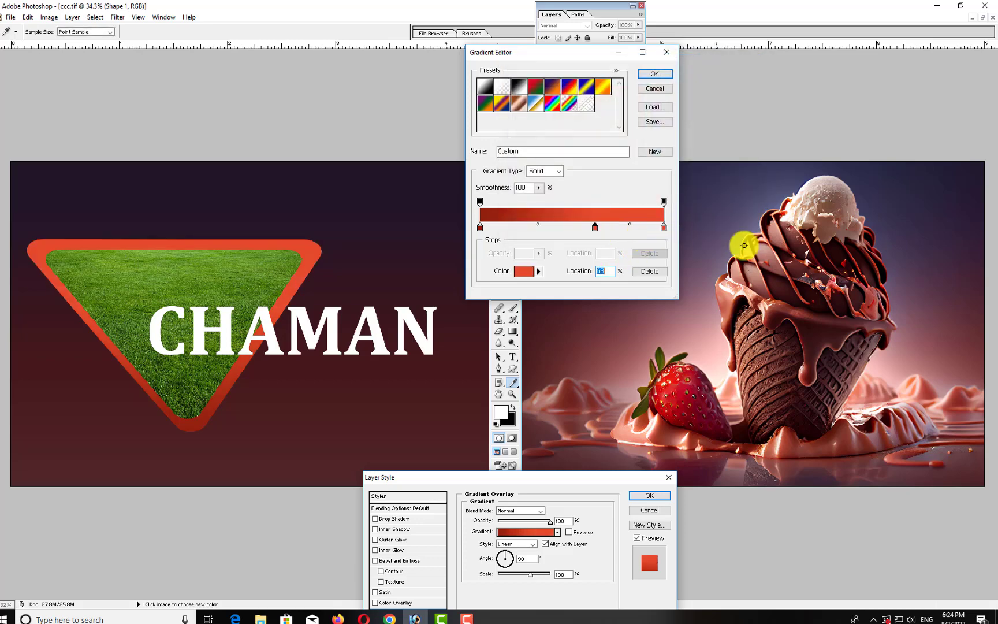
left_click(791, 210)
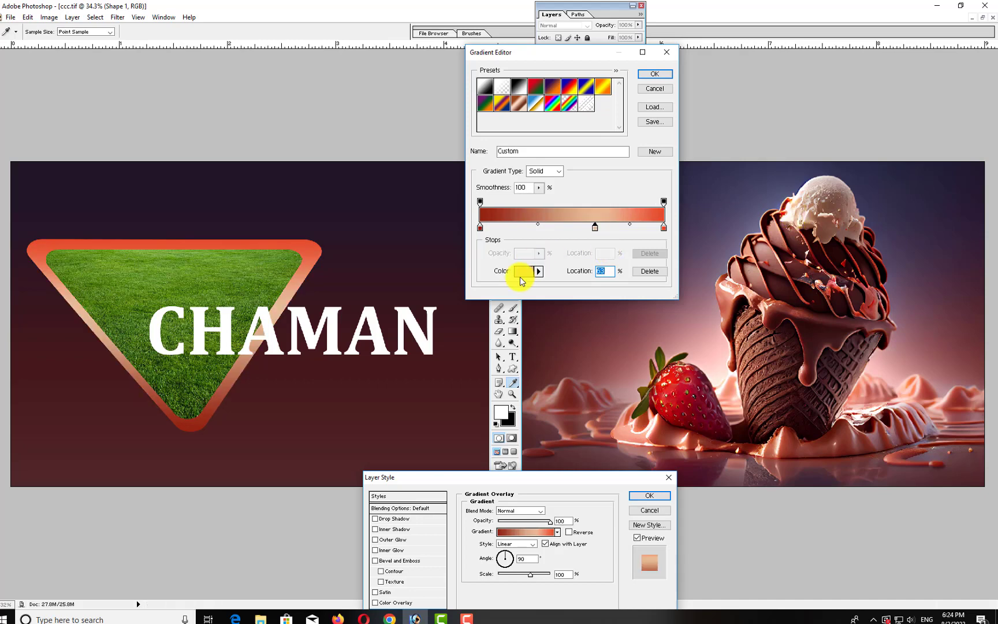
left_click(521, 270)
left_click(587, 96)
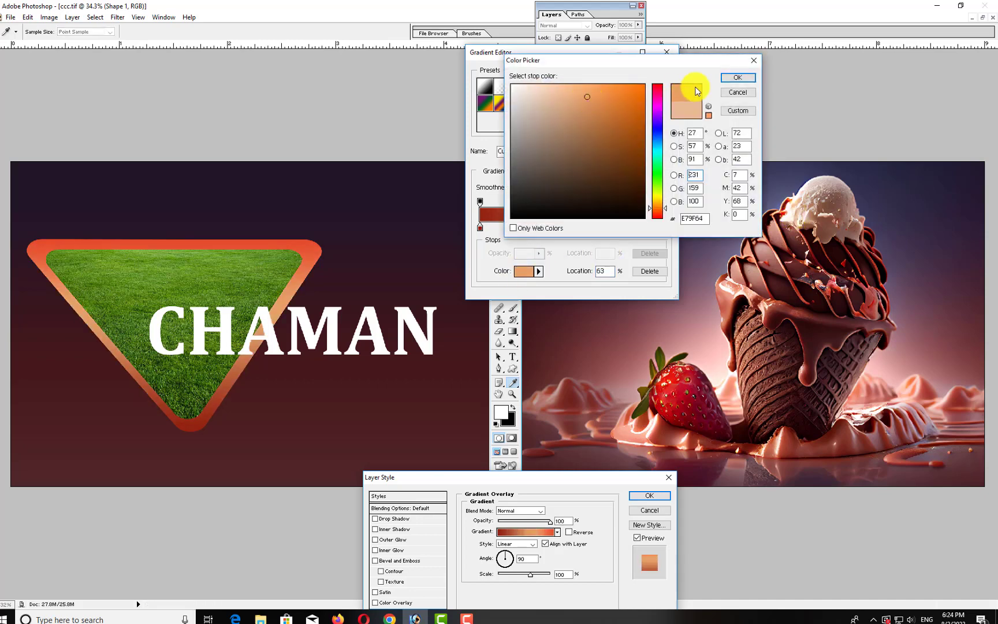
left_click(738, 77)
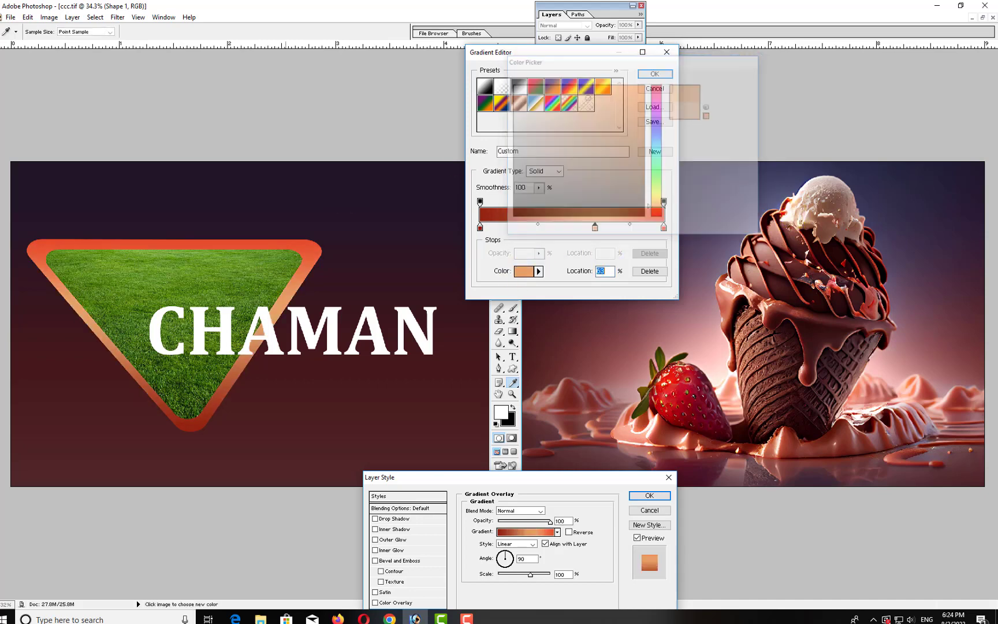
left_click(654, 74)
left_click(649, 495)
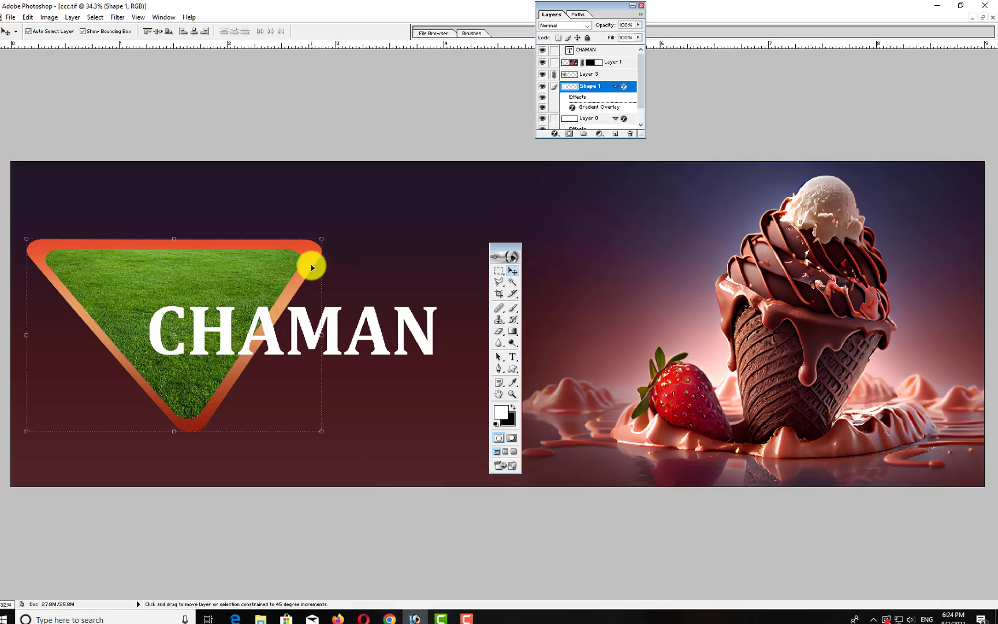
Step: Stretch the triangle's left edge slightly outward and move CHAMAN slightly down and right
left_click_drag(26, 338, 22, 339)
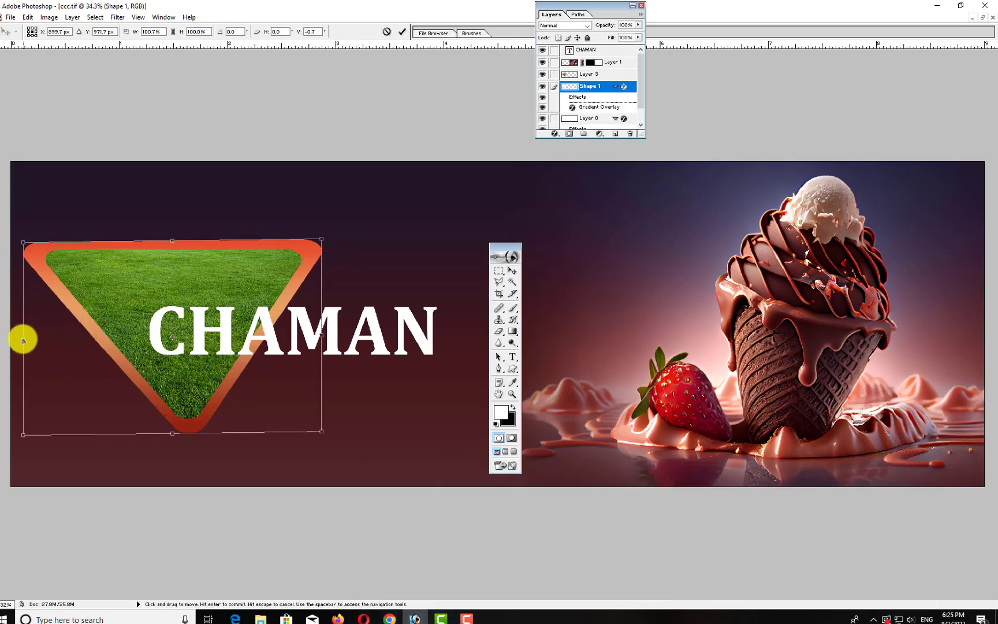
key("Return")
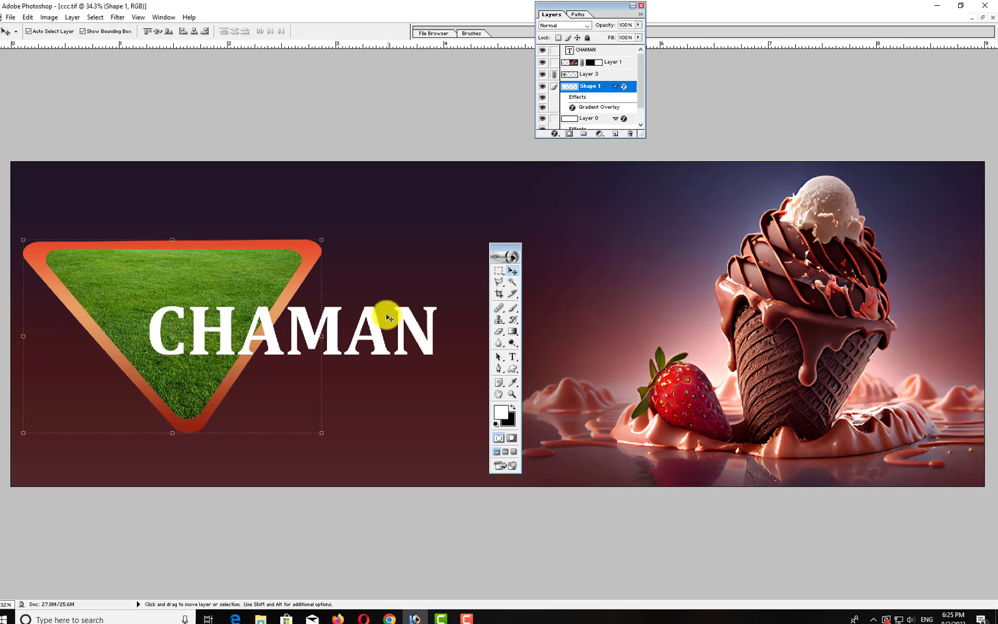
left_click_drag(374, 328, 386, 342)
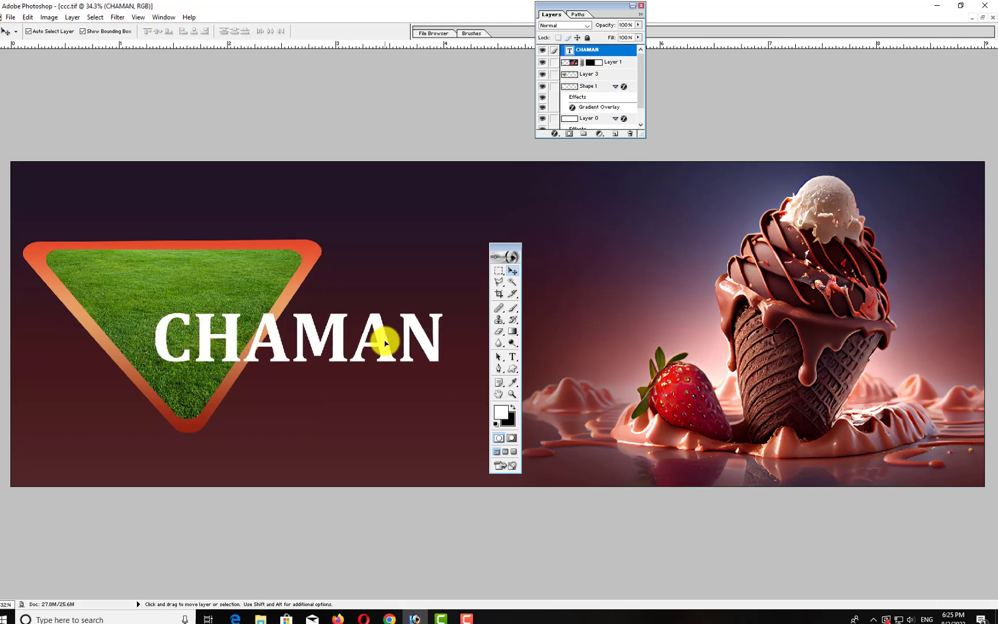
Step: Add a 3 px black outside Stroke to the CHAMAN text layer
left_click(553, 137)
left_click(572, 260)
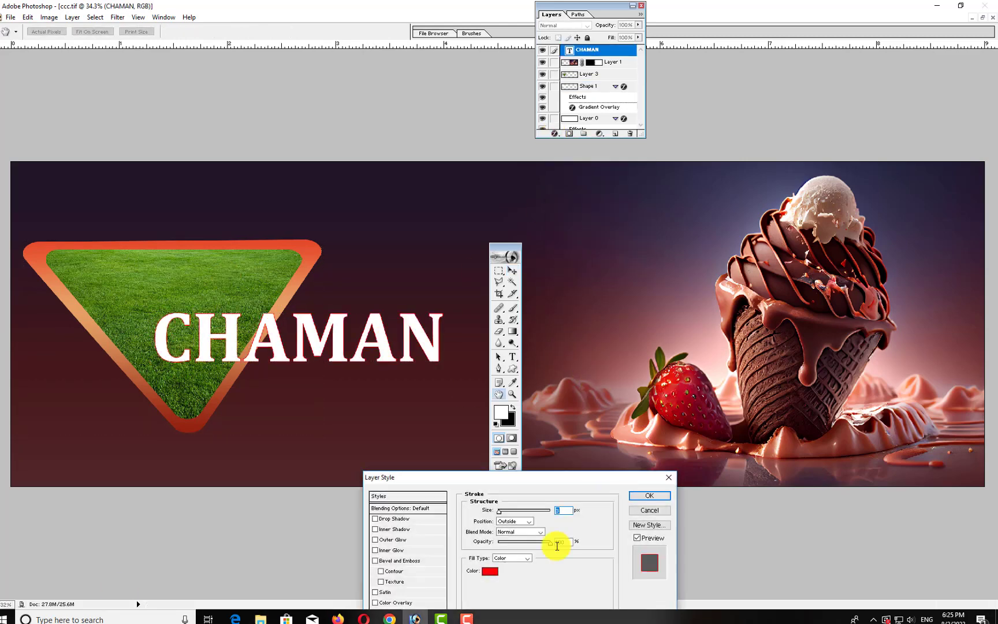
left_click(489, 571)
left_click(632, 219)
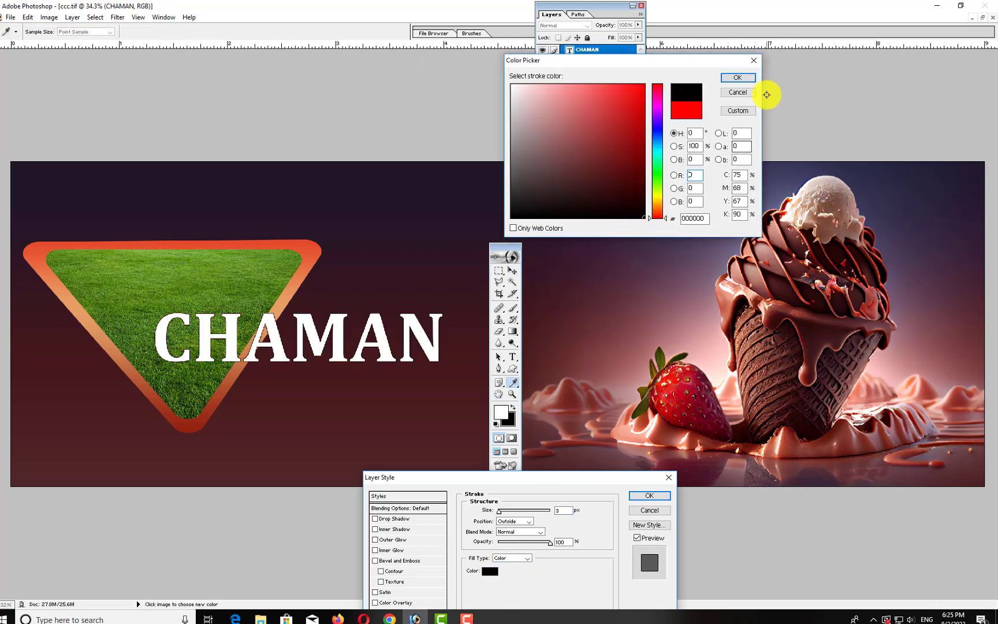
left_click(764, 81)
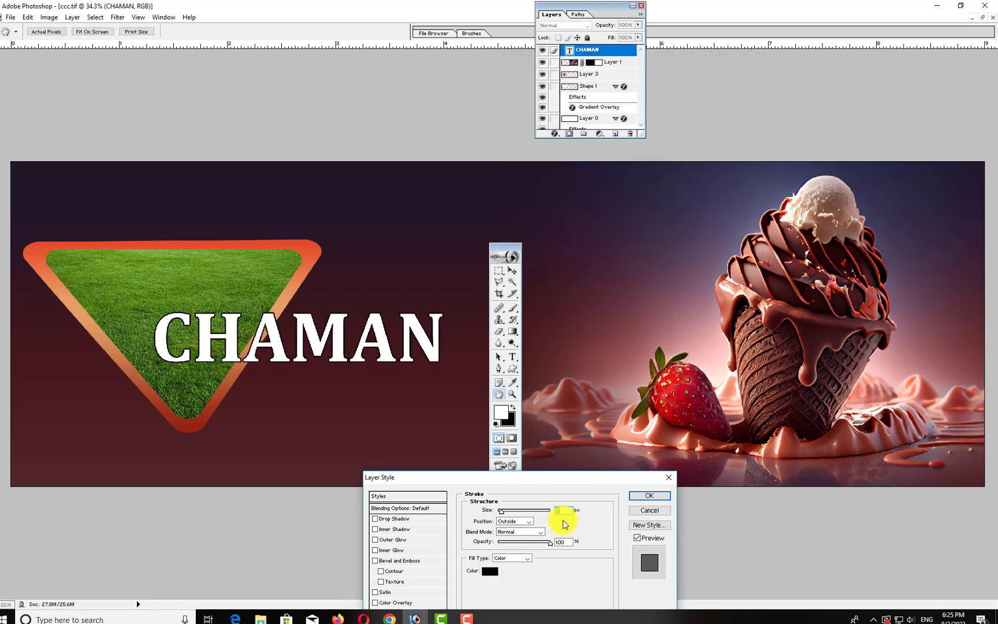
left_click(648, 495)
Step: Type a new 'Ice Cream' text line above CHAMAN
key("v")
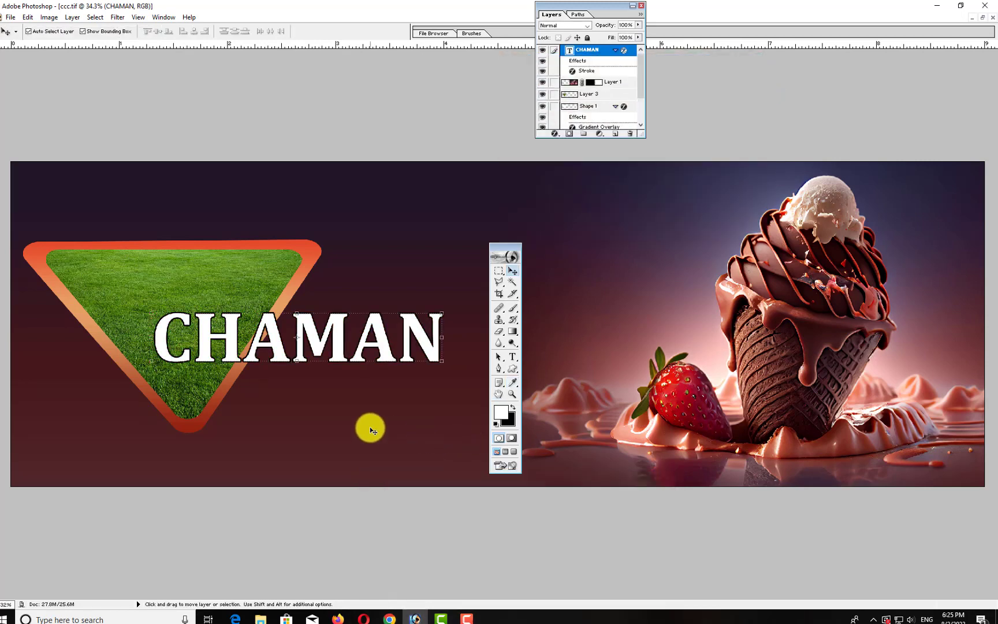
left_click(369, 425)
left_click_drag(503, 254, 722, 376)
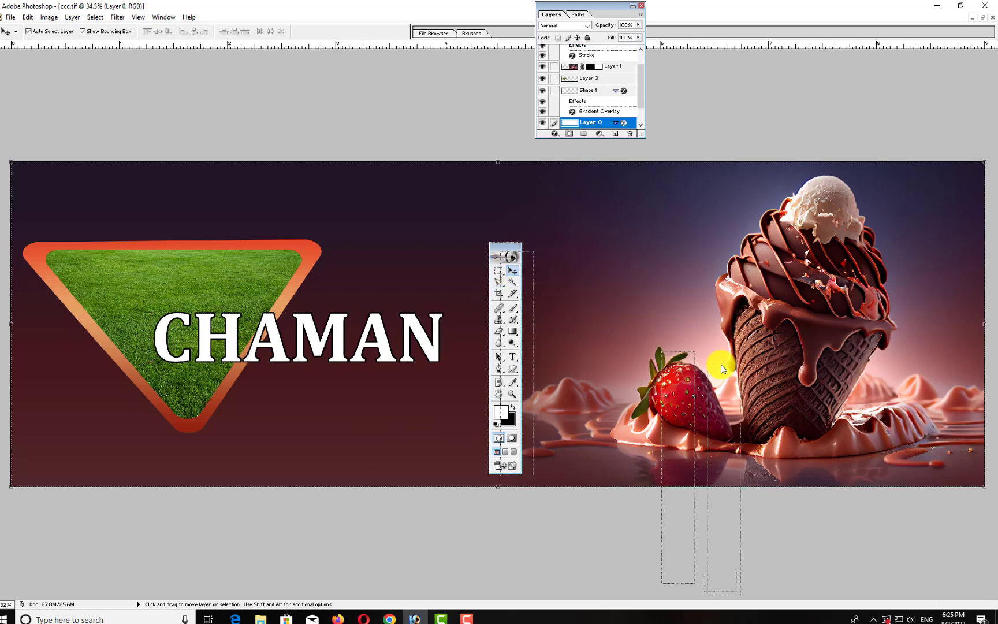
key("t")
left_click(391, 247)
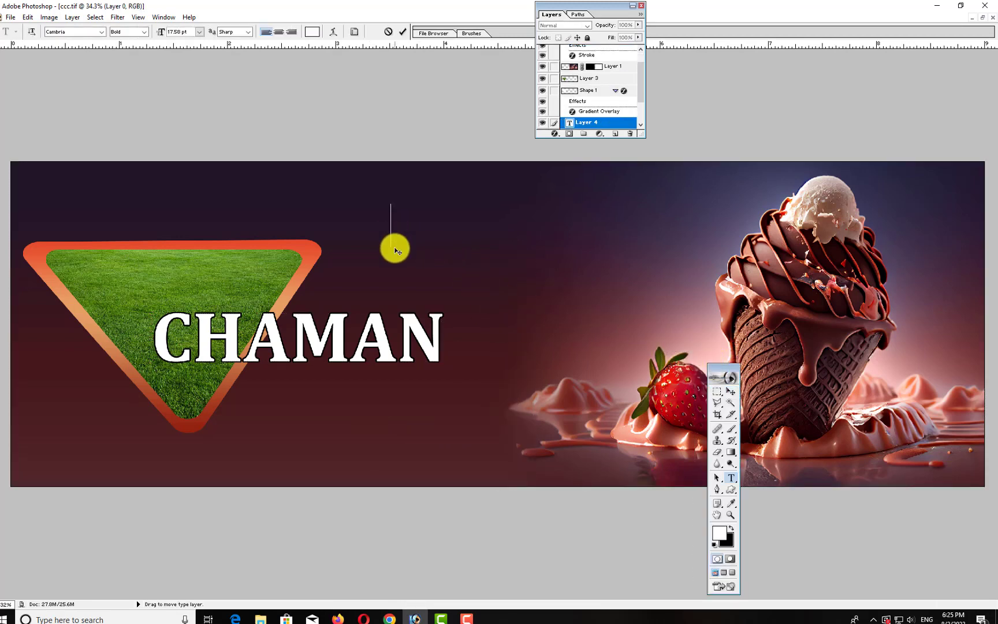
type("I")
type("v")
key("BackSpace")
type("ce ")
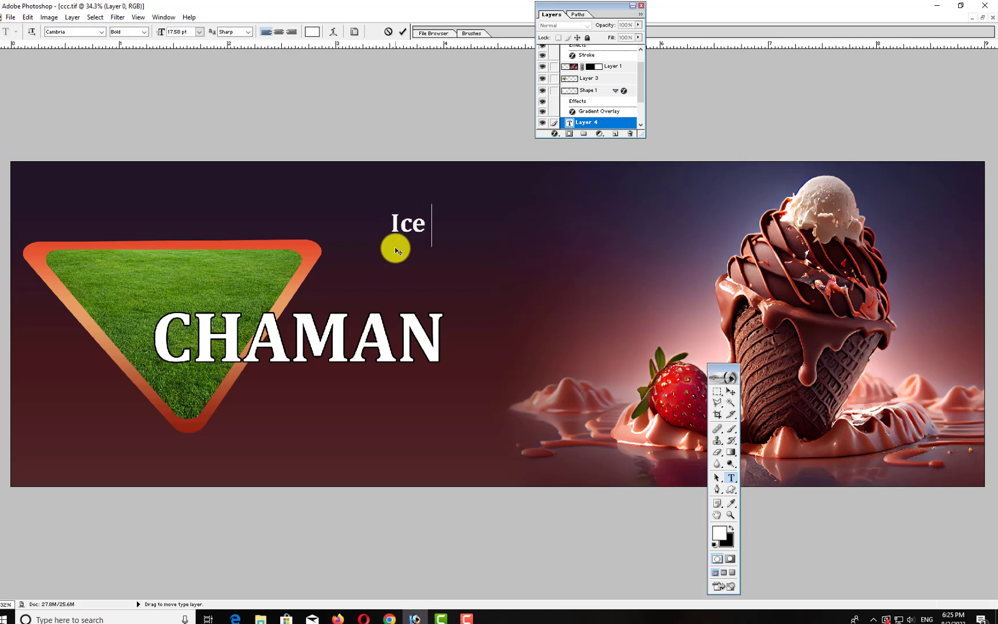
type("Cream")
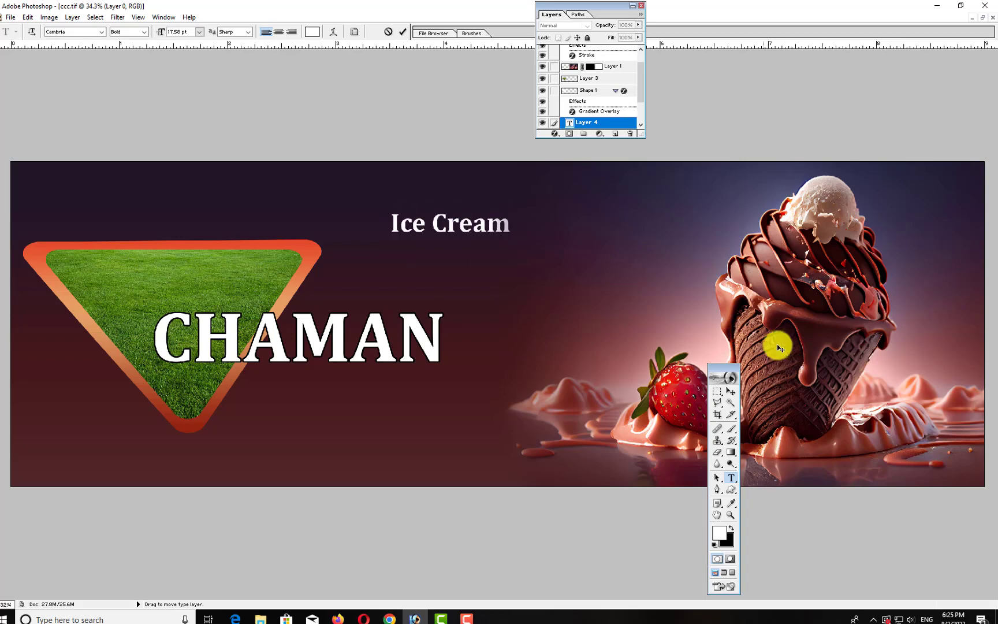
left_click(732, 392)
Step: Switch Ice Cream to a lighter, non-bold font and place it just below CHAMAN
key("t")
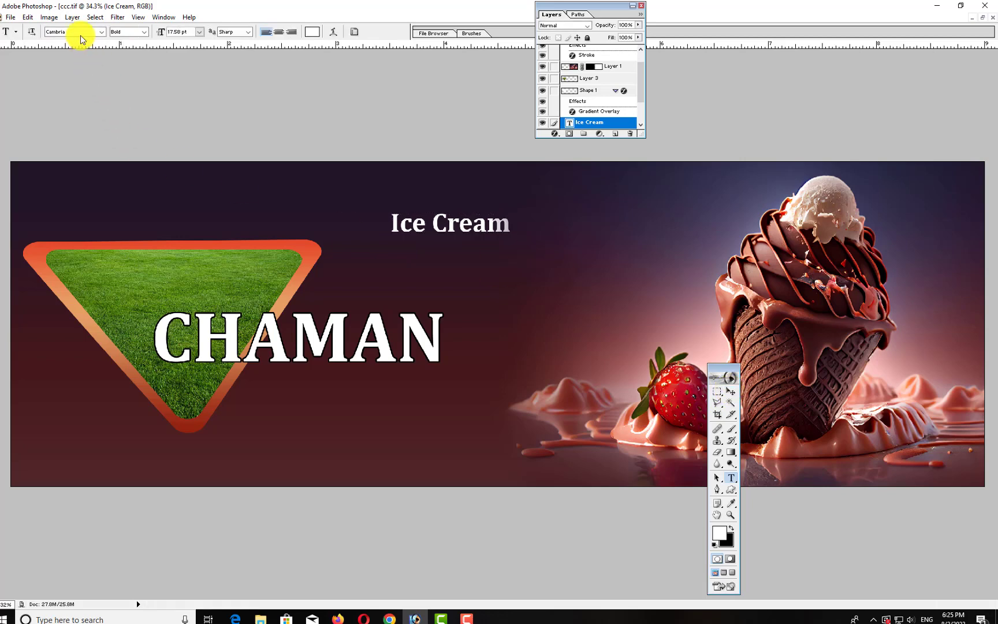
left_click(80, 33)
key("v")
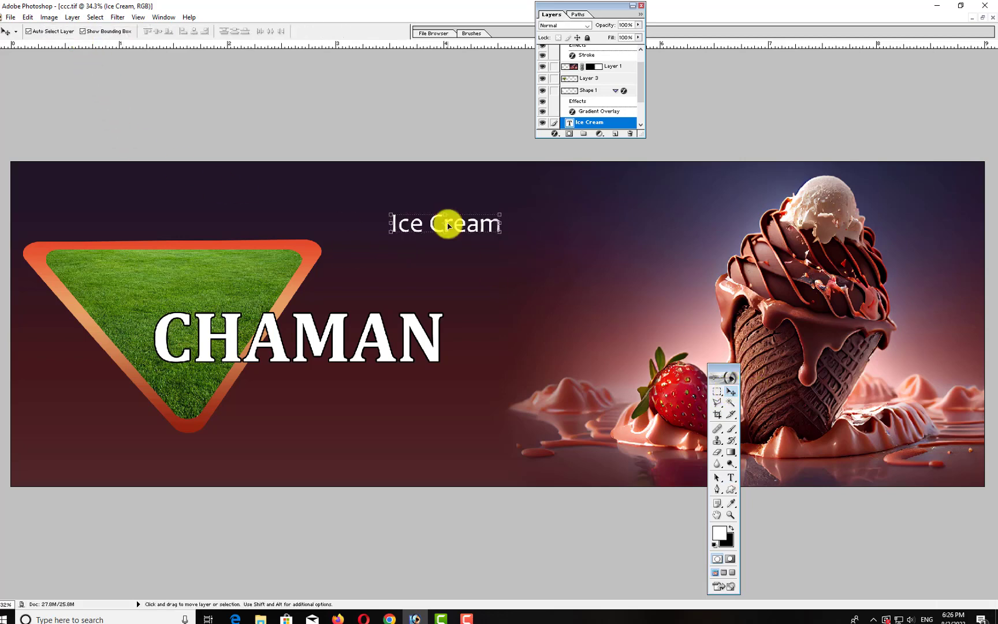
left_click_drag(446, 226, 390, 379)
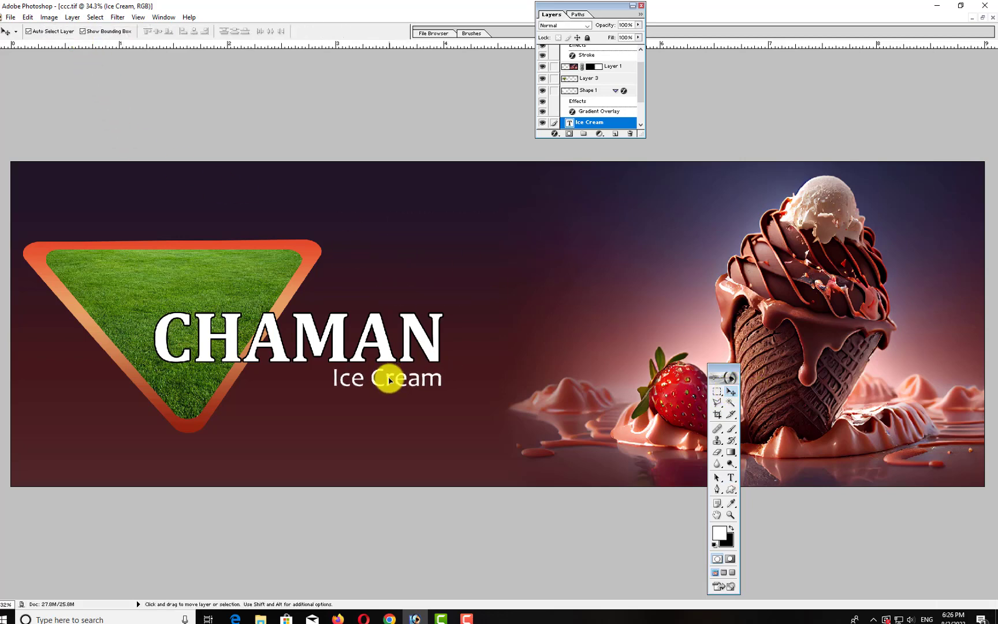
key("Down")
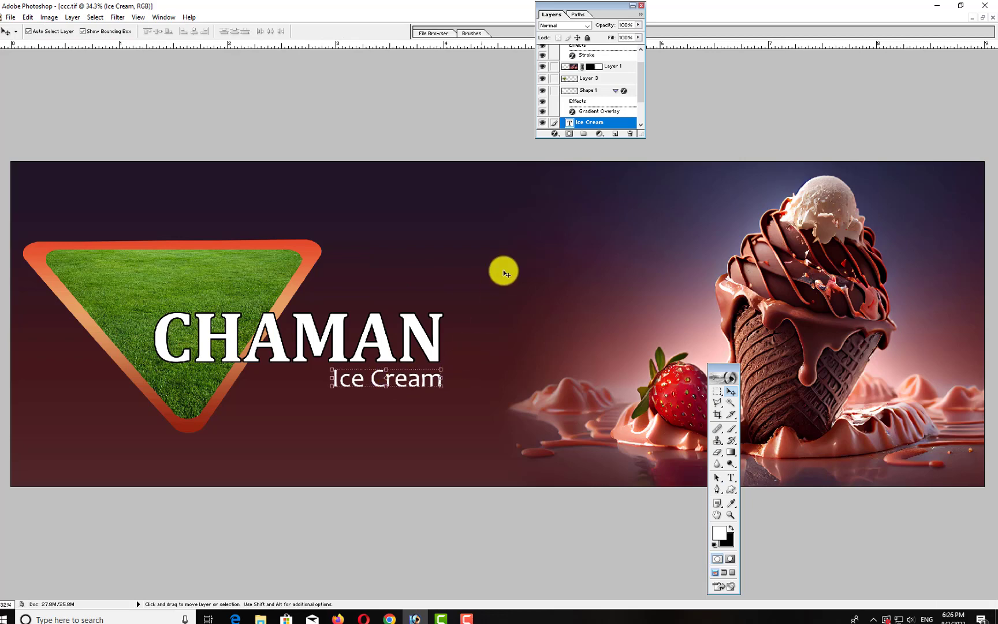
Step: Apply a coral pink F56262 Color Overlay to the Ice Cream text
left_click(553, 134)
left_click(578, 230)
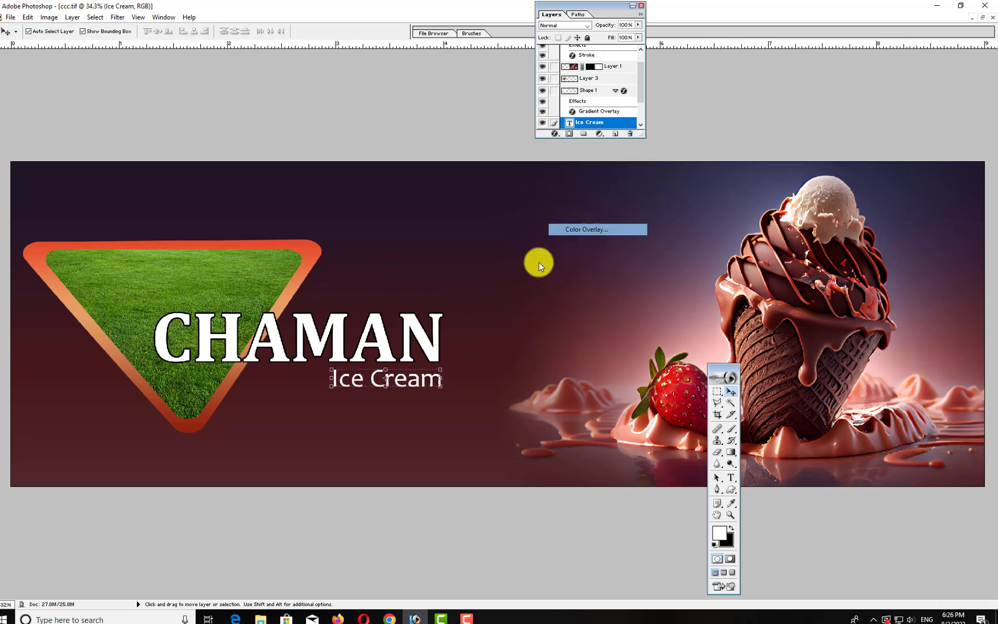
left_click(555, 512)
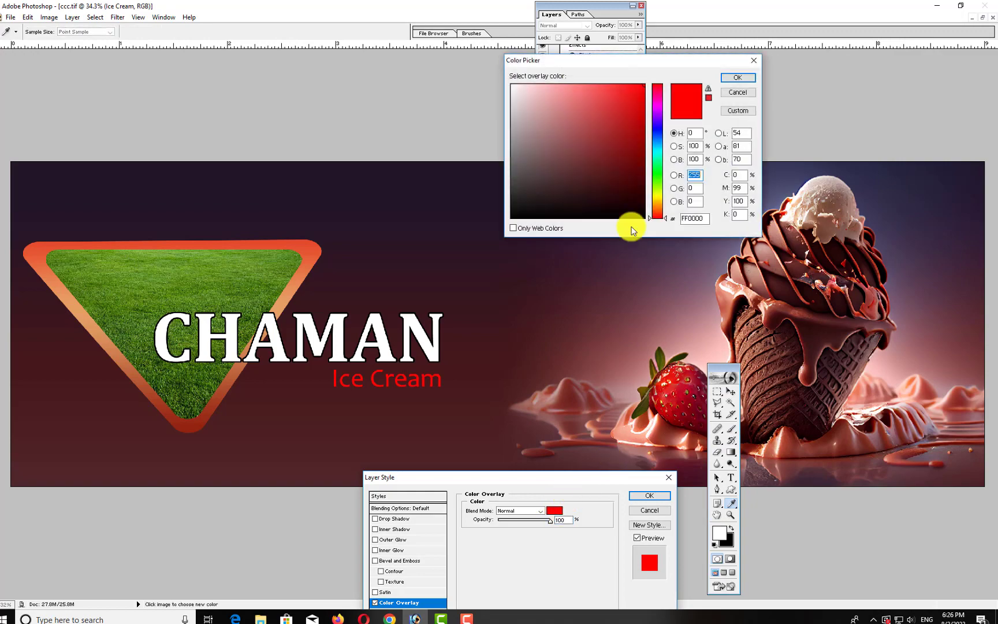
left_click(591, 89)
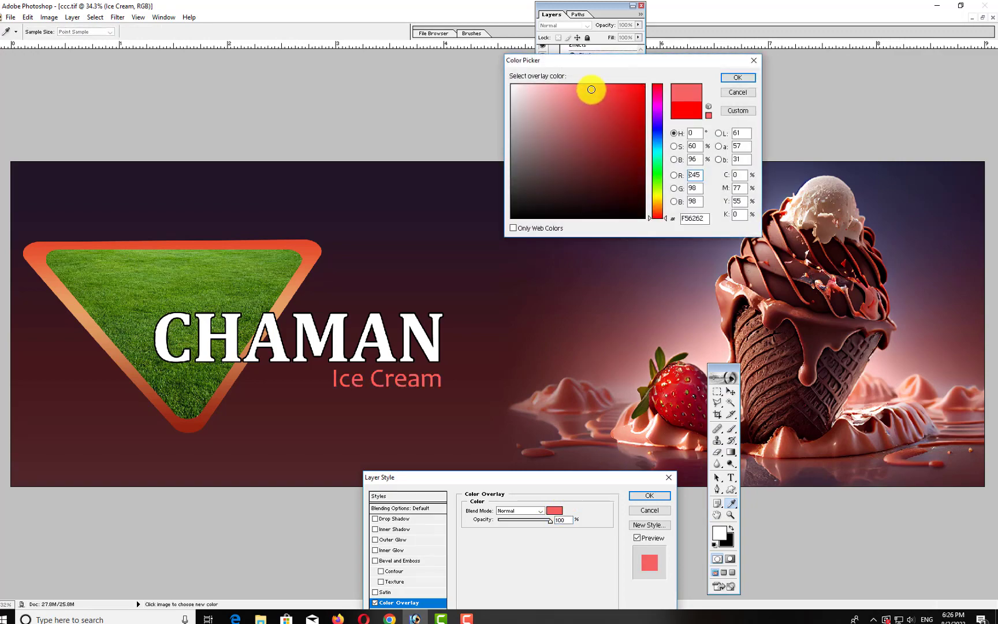
left_click(729, 76)
left_click(652, 496)
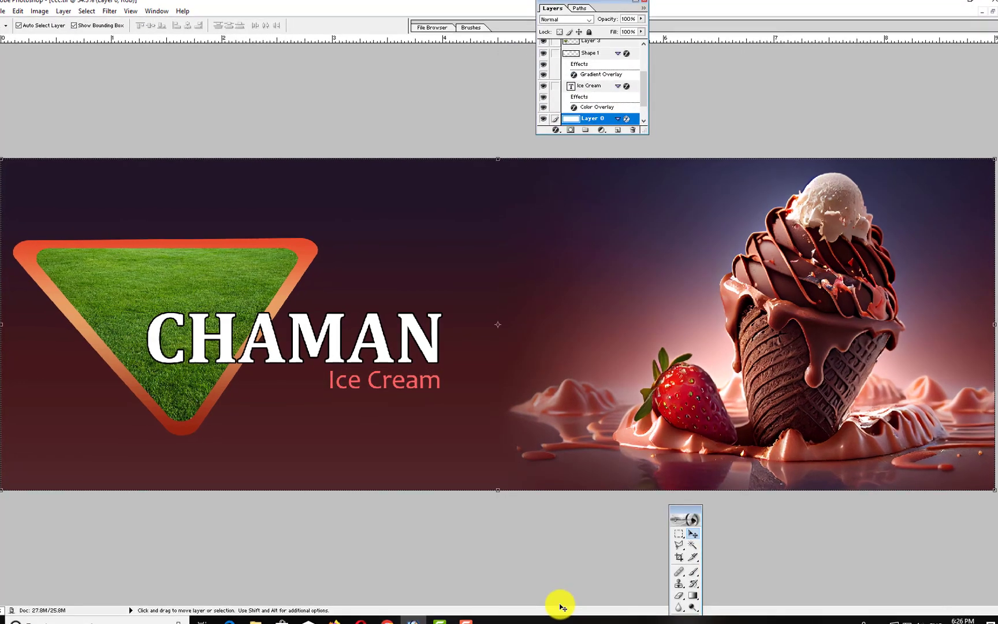